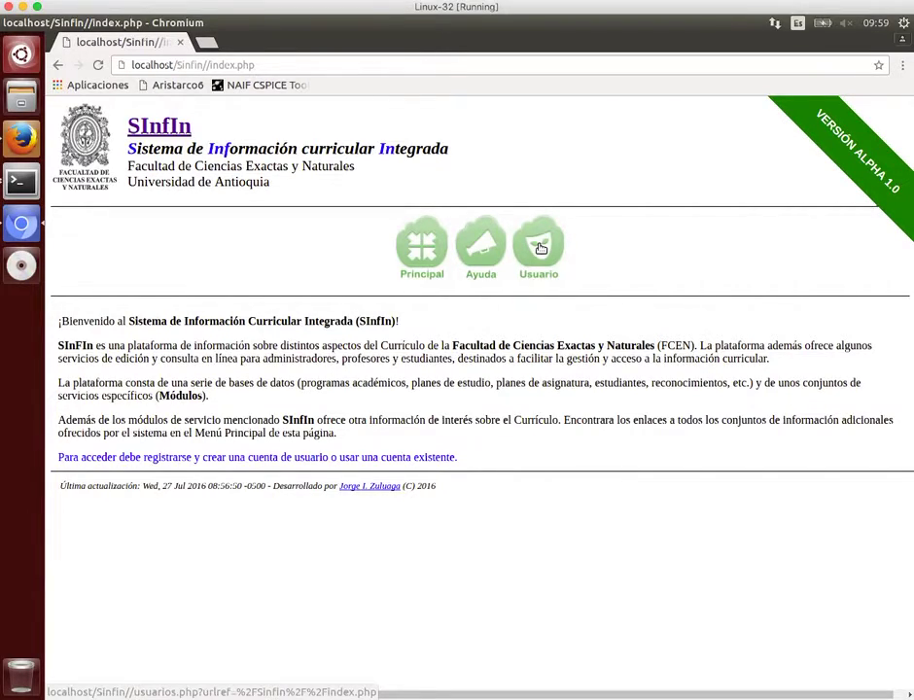
Open the address bit.ly/fcen-comaca-agenda in a new browser tab.
{"action": "left_click", "coordinate": [206, 42]}
{"action": "type", "text": "bi"}
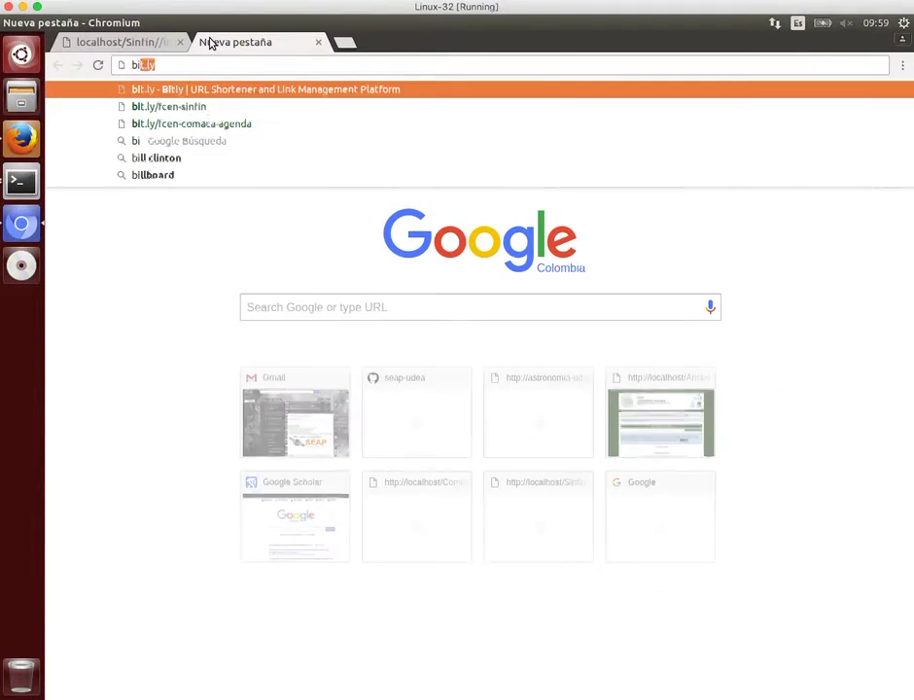
{"action": "type", "text": "t.ly/fcen-"}
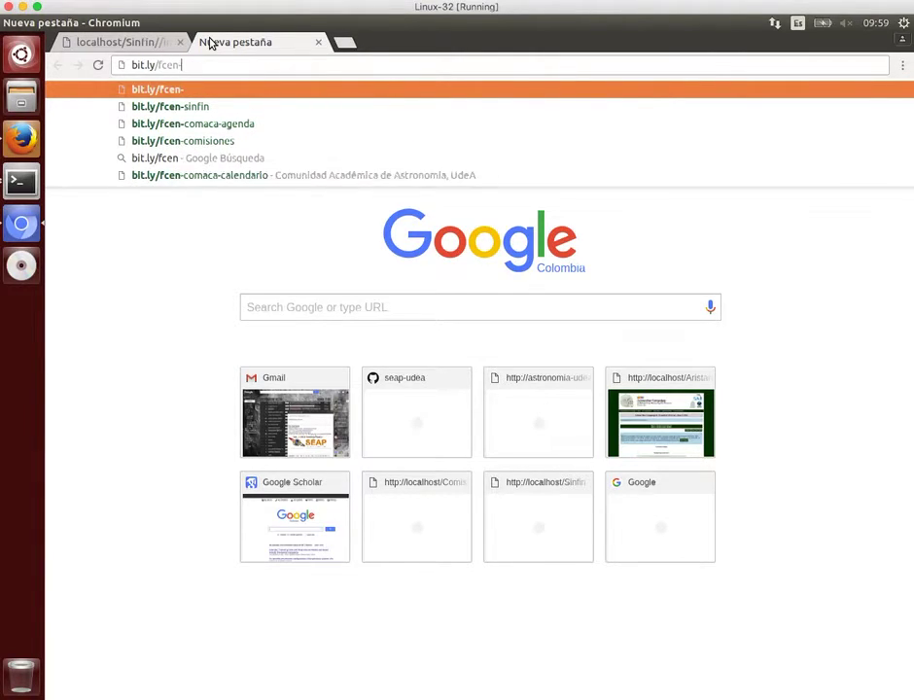
{"action": "type", "text": "comaca-agenda"}
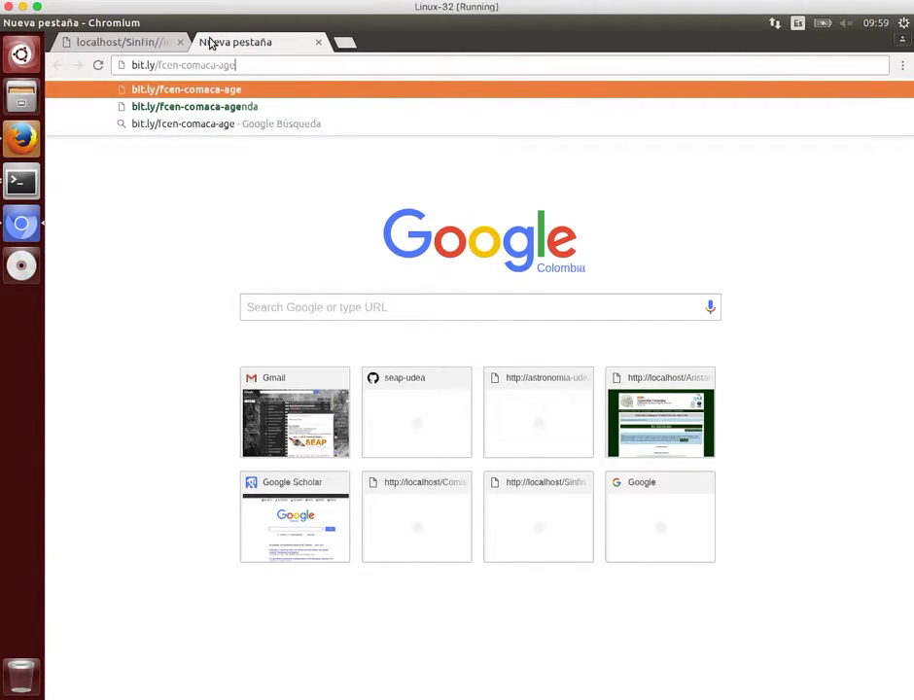
{"action": "key", "text": "Return"}
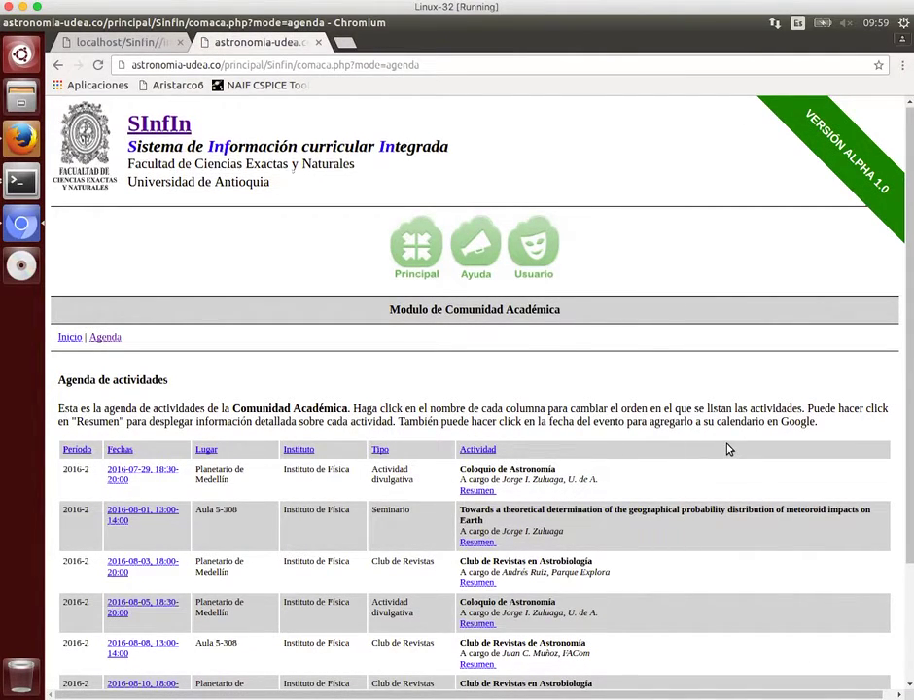
Look through the public activity agenda of the Comunidad Académica module and close its page.
{"action": "scroll", "coordinate": [728, 444], "scroll_direction": "down", "scroll_amount": 3}
{"action": "scroll", "coordinate": [696, 523], "scroll_direction": "up", "scroll_amount": 2}
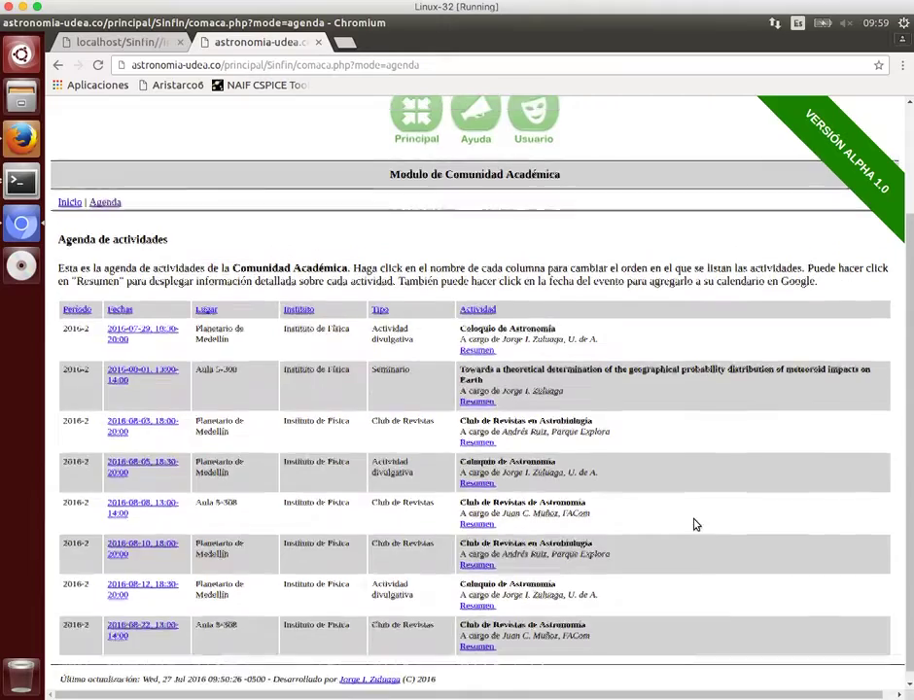
{"action": "scroll", "coordinate": [700, 464], "scroll_direction": "down", "scroll_amount": 1}
{"action": "scroll", "coordinate": [698, 464], "scroll_direction": "down", "scroll_amount": 1}
{"action": "scroll", "coordinate": [698, 465], "scroll_direction": "up", "scroll_amount": 4}
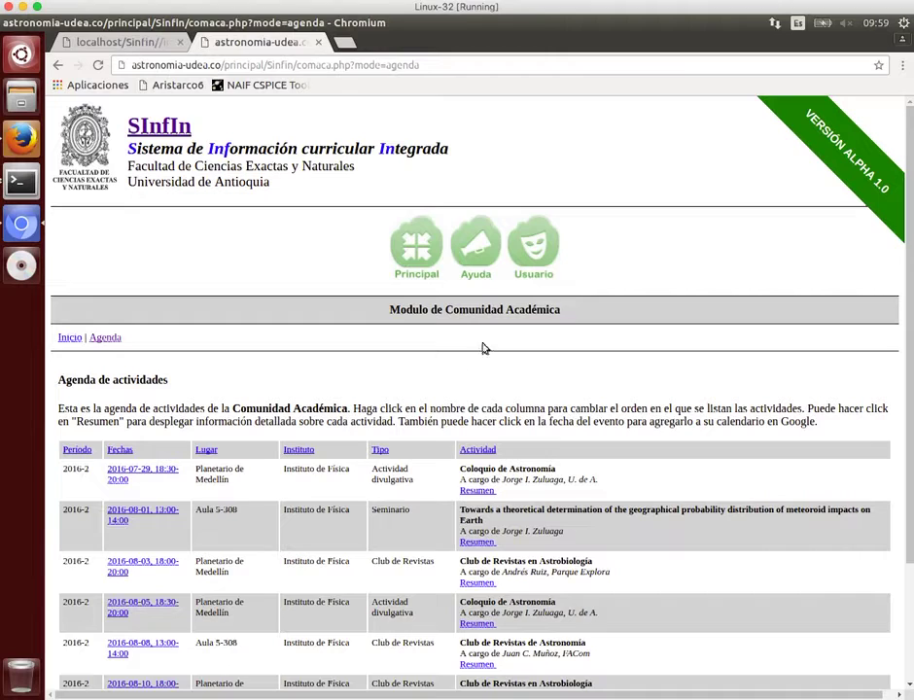
{"action": "scroll", "coordinate": [607, 345], "scroll_direction": "down", "scroll_amount": 2}
{"action": "scroll", "coordinate": [608, 345], "scroll_direction": "up", "scroll_amount": 2}
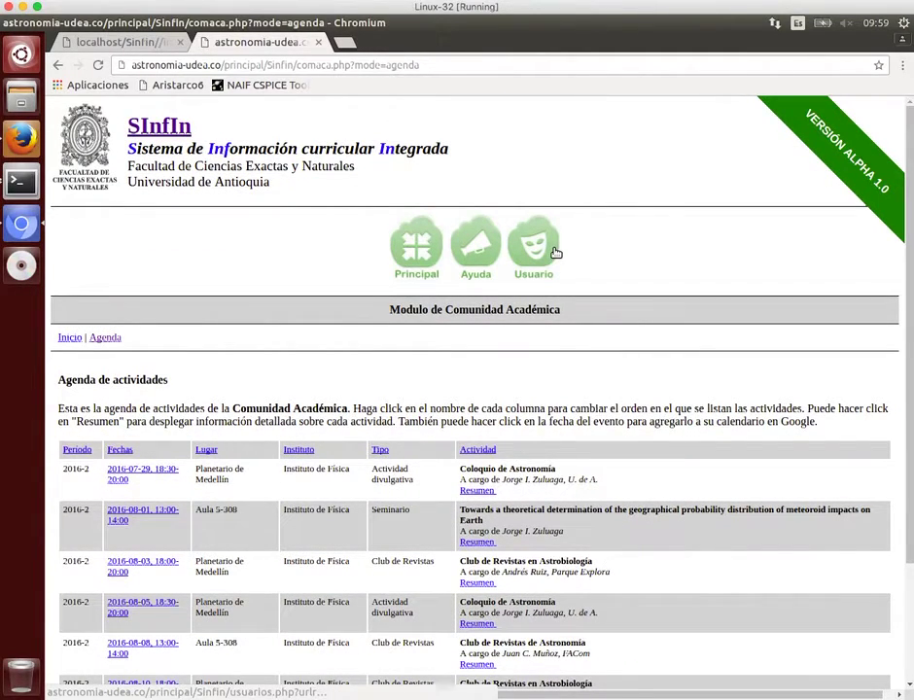
{"action": "left_click", "coordinate": [319, 43]}
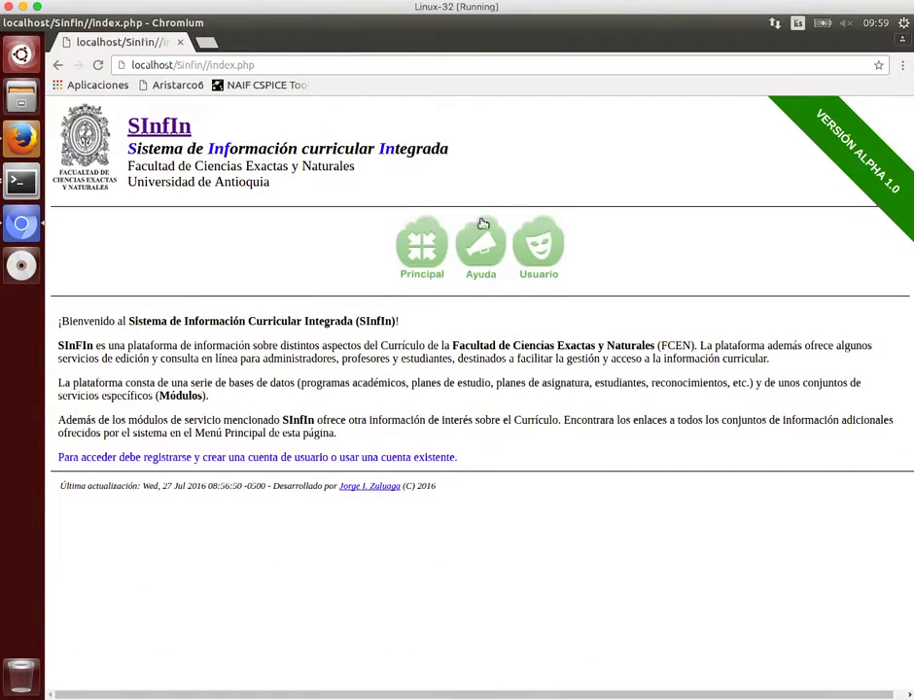
Try to log in as an existing user with the account e-mail and the account password.
{"action": "left_click", "coordinate": [539, 239]}
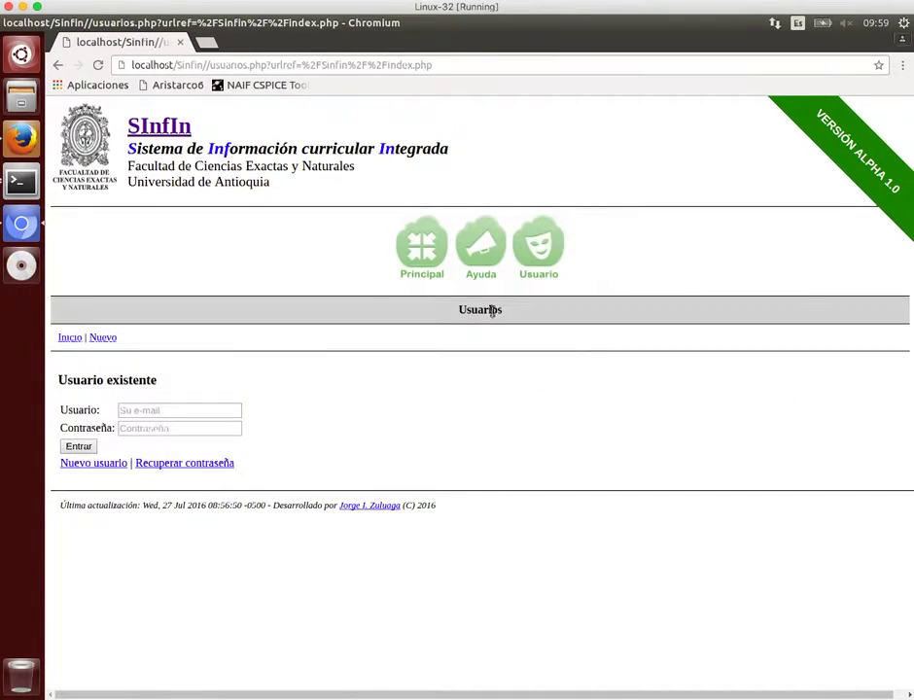
{"action": "left_click", "coordinate": [198, 409]}
{"action": "type", "text": "zuluaga"}
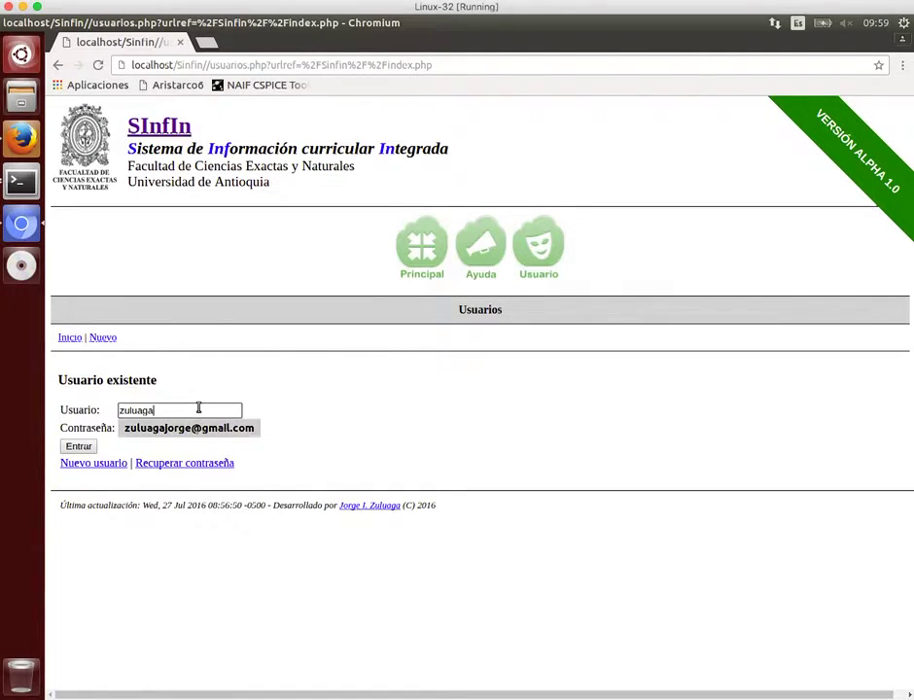
{"action": "key", "text": "Down"}
{"action": "key", "text": "Return"}
{"action": "left_click", "coordinate": [191, 433]}
{"action": "type", "text": "••••••"}
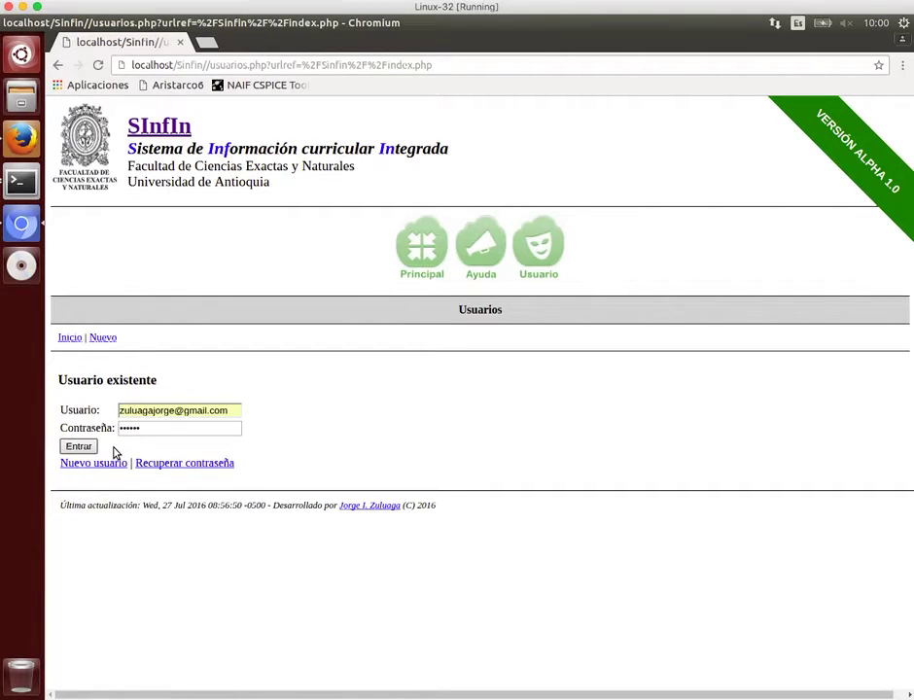
{"action": "left_click", "coordinate": [78, 447]}
Re-enter the account password and log in.
{"action": "left_click", "coordinate": [173, 433]}
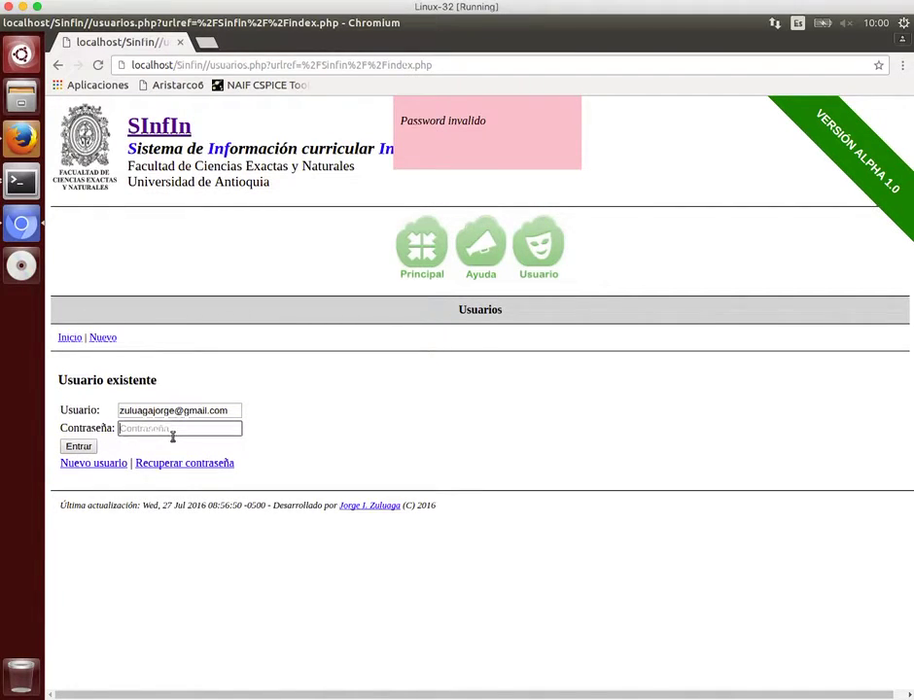
{"action": "type", "text": "*********"}
{"action": "left_click", "coordinate": [81, 445]}
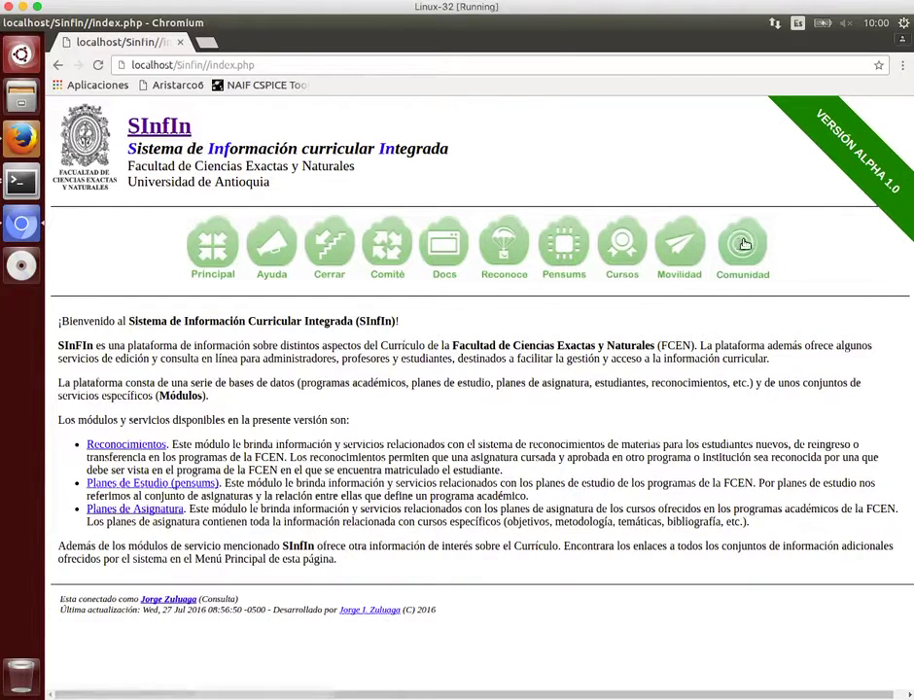
Open the activity agenda of the Comunidad Académica module.
{"action": "left_click", "coordinate": [744, 245]}
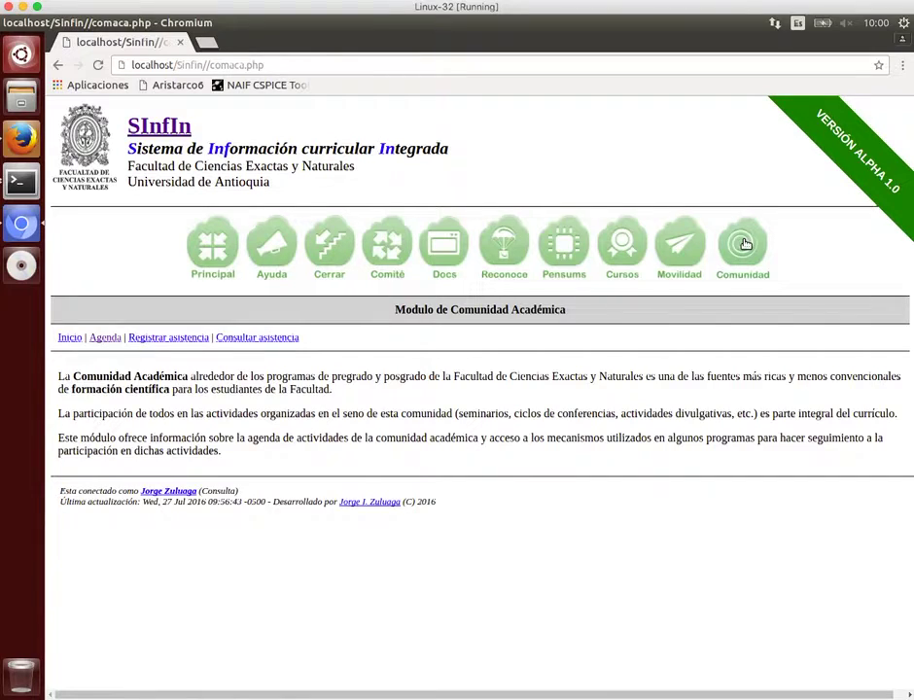
{"action": "left_click", "coordinate": [107, 338]}
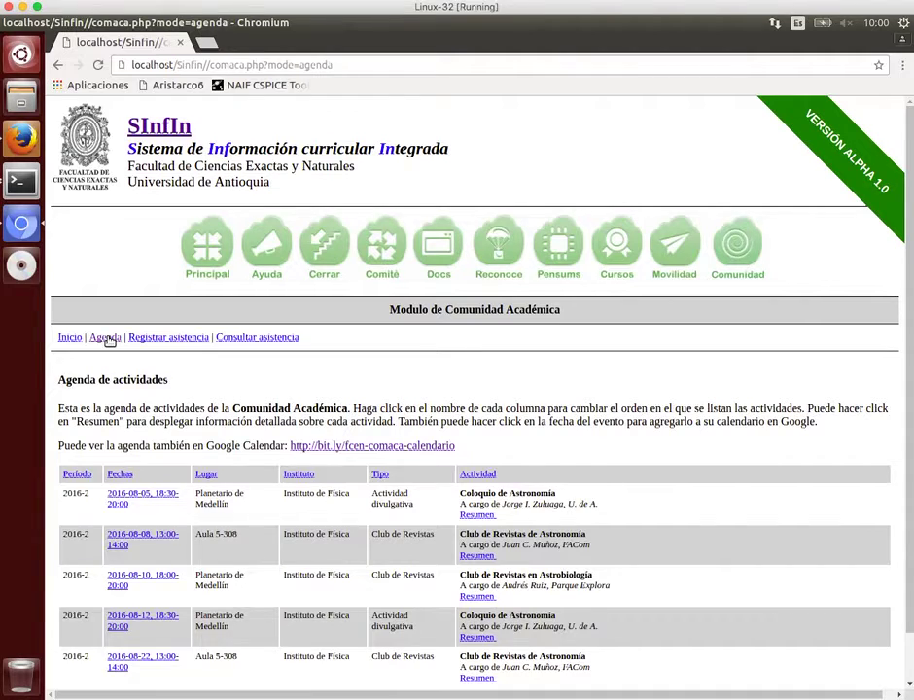
{"action": "scroll", "coordinate": [374, 399], "scroll_direction": "down", "scroll_amount": 1}
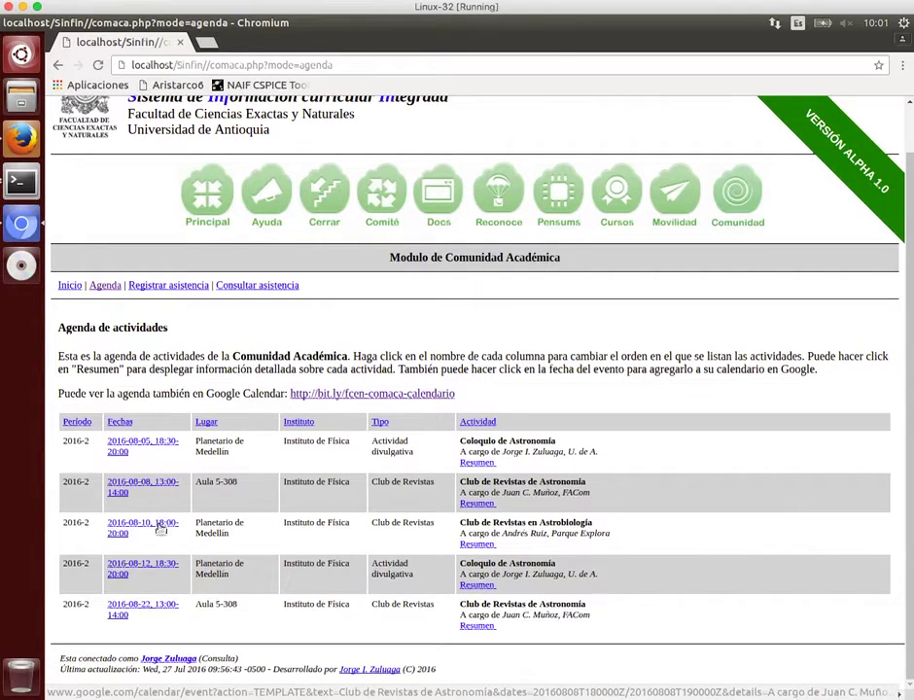
Sort the agenda by date in descending order and switch it back to ascending order.
{"action": "left_click", "coordinate": [121, 424]}
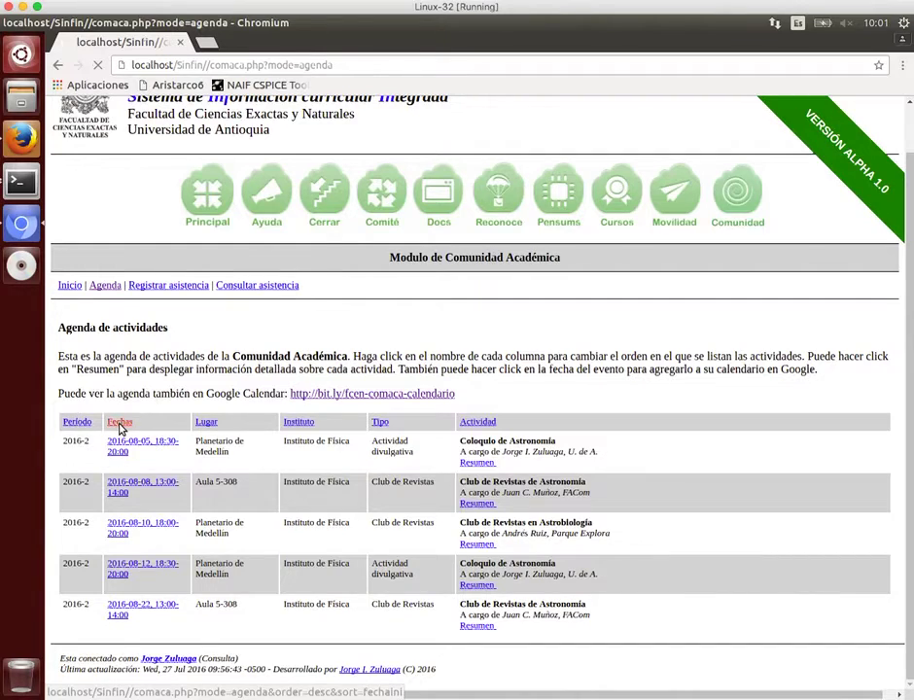
{"action": "scroll", "coordinate": [229, 457], "scroll_direction": "down", "scroll_amount": 1}
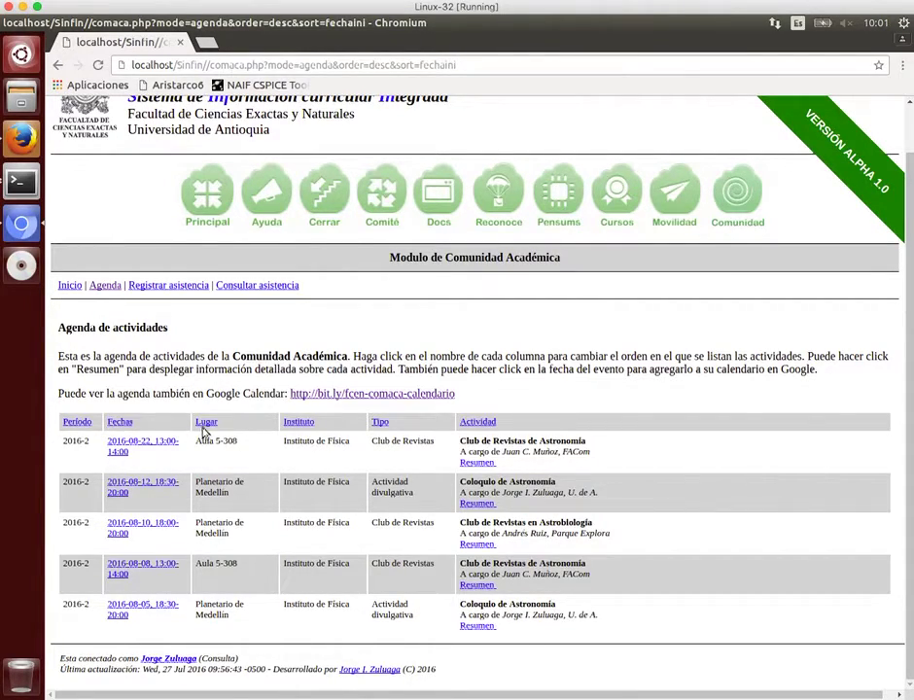
{"action": "left_click", "coordinate": [121, 424]}
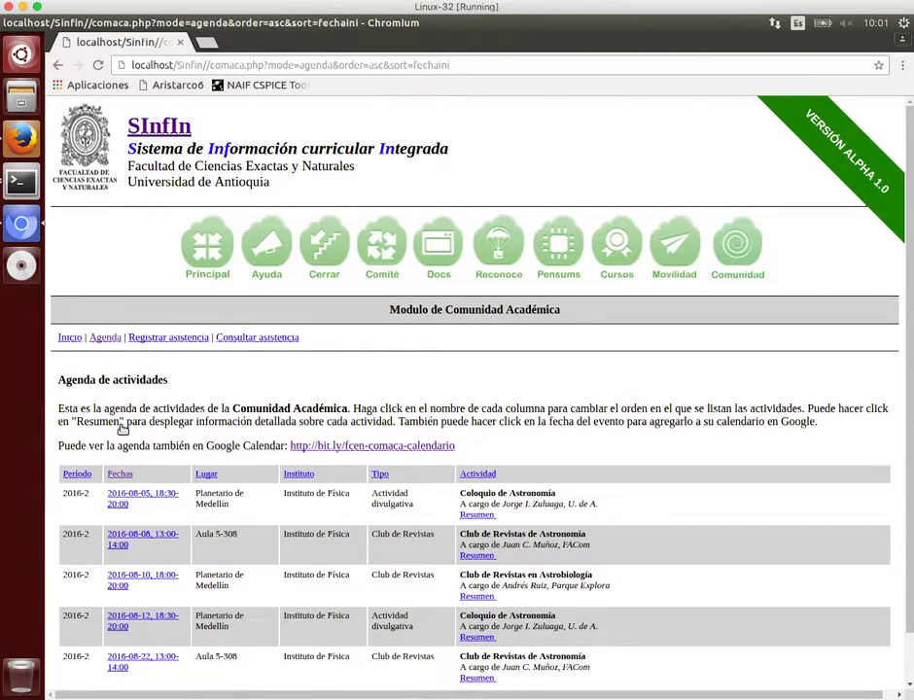
{"action": "scroll", "coordinate": [197, 434], "scroll_direction": "down", "scroll_amount": 1}
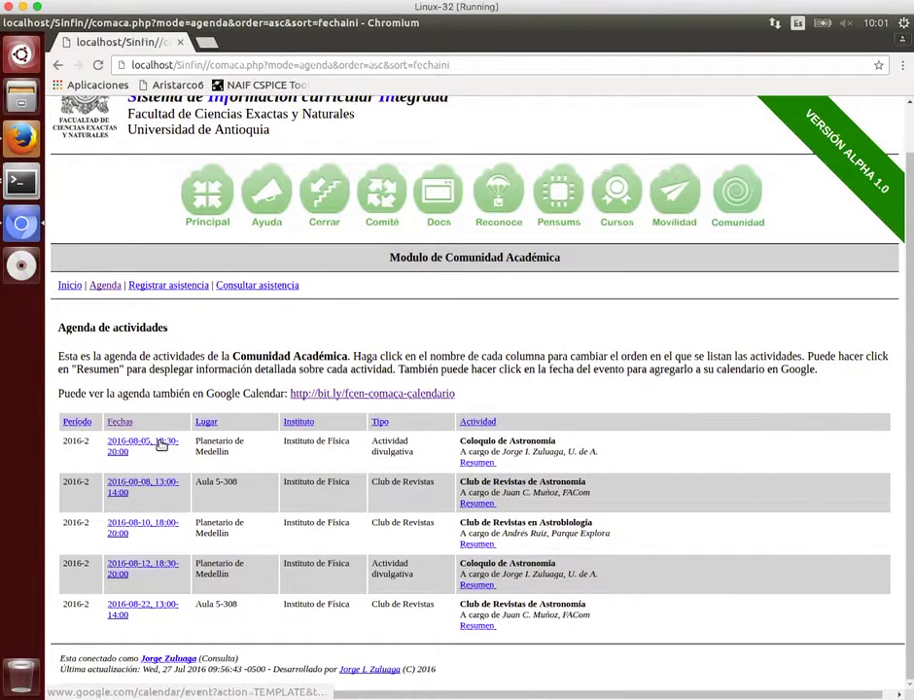
Sort the agenda by activity type and return to sorting by date in ascending order.
{"action": "left_click", "coordinate": [379, 428]}
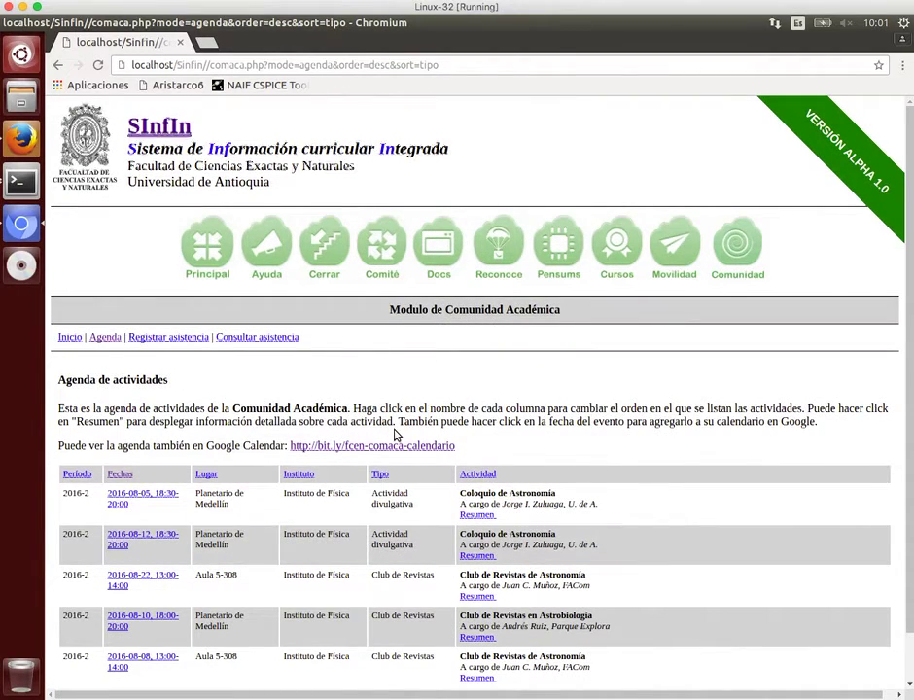
{"action": "scroll", "coordinate": [395, 435], "scroll_direction": "down", "scroll_amount": 1}
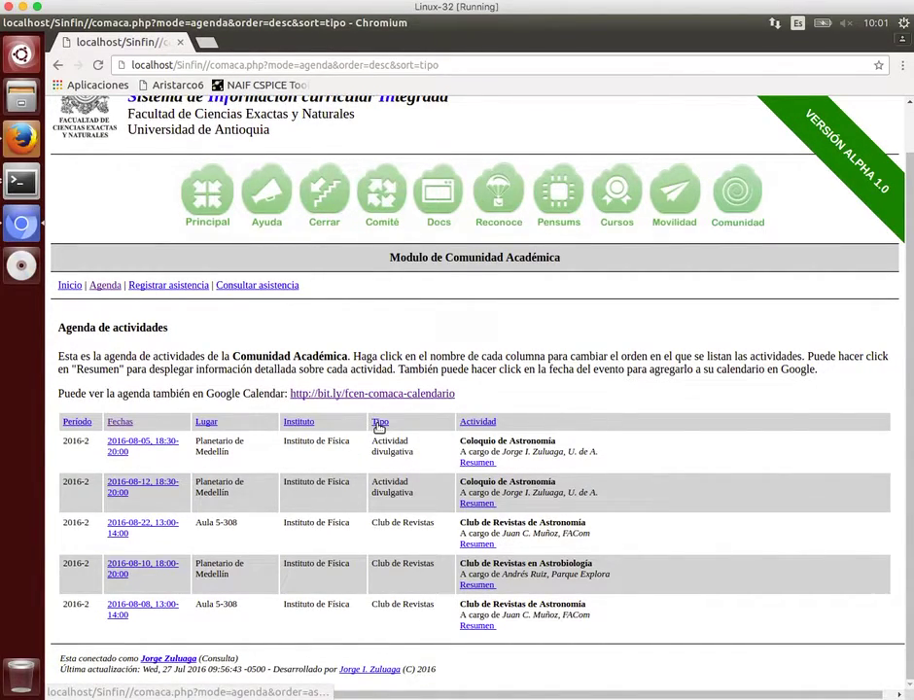
{"action": "left_click", "coordinate": [111, 424]}
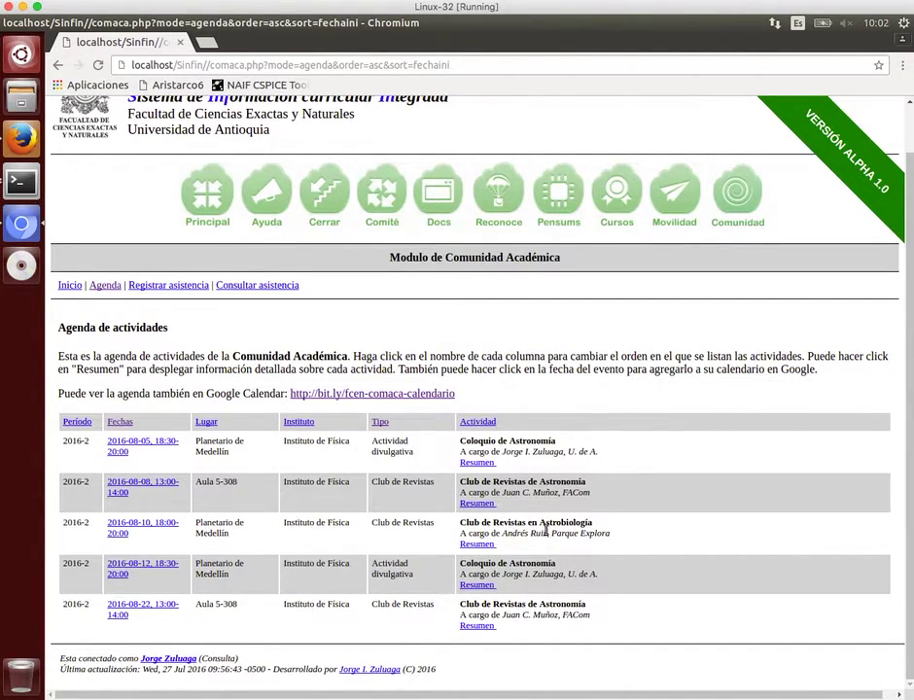
Expand and collapse the summaries of the first three agenda activities, one after another.
{"action": "left_click", "coordinate": [481, 463]}
{"action": "left_click", "coordinate": [480, 464]}
{"action": "left_click", "coordinate": [480, 503]}
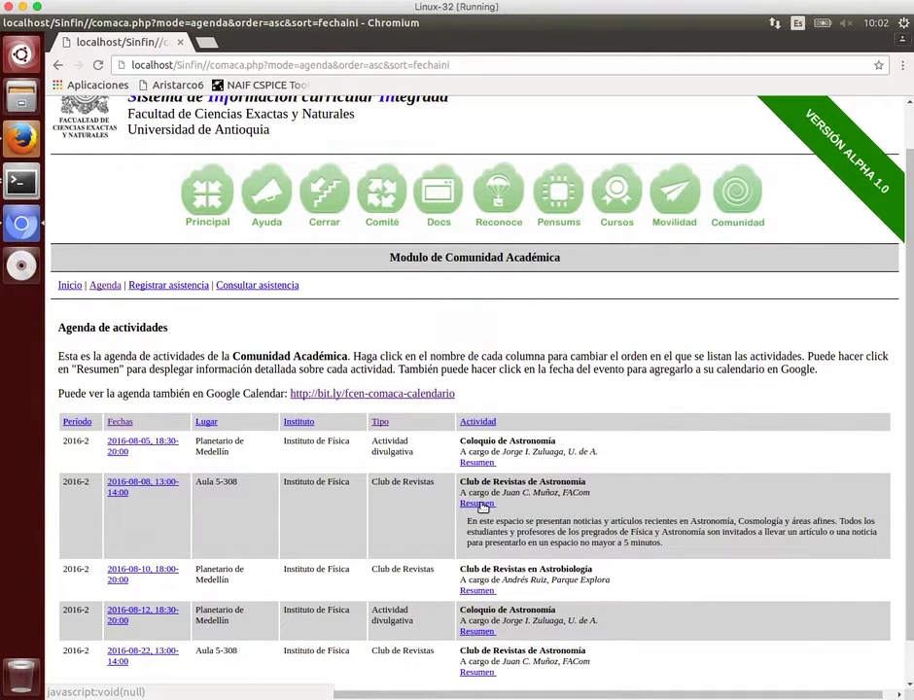
{"action": "left_click", "coordinate": [480, 504]}
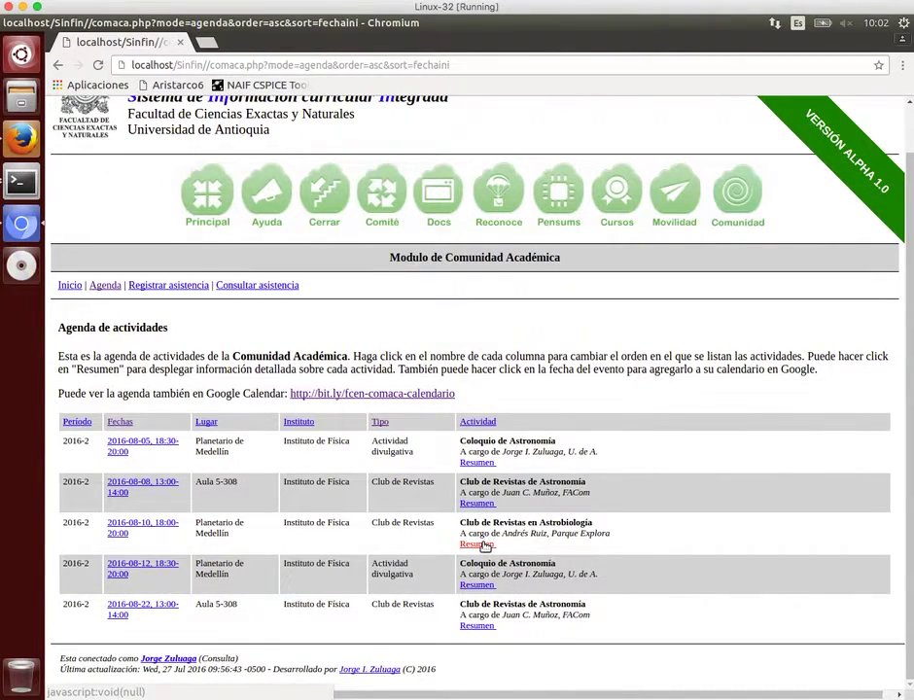
{"action": "left_click", "coordinate": [483, 545]}
{"action": "left_click", "coordinate": [483, 545]}
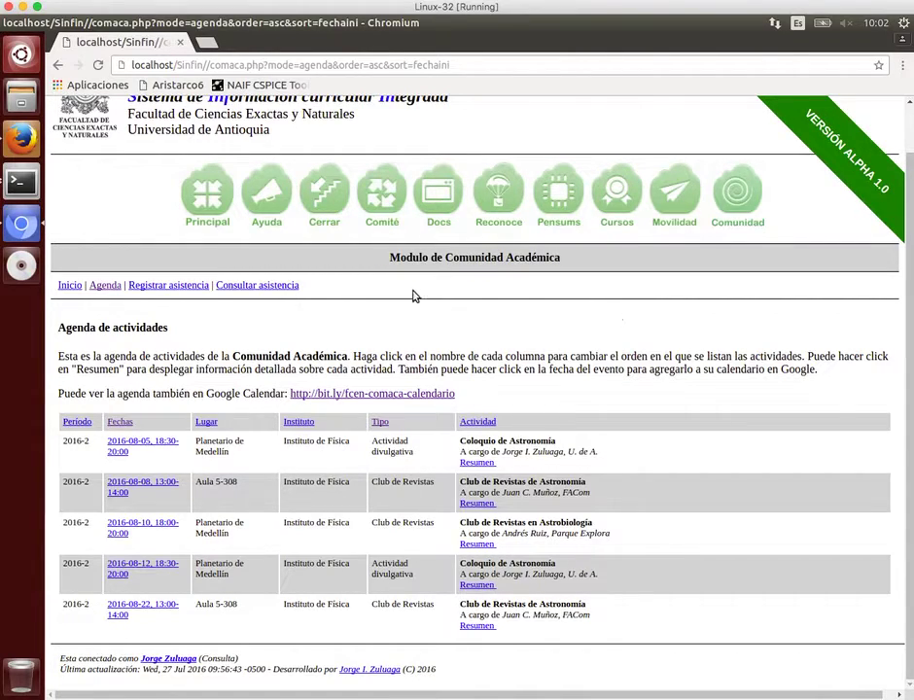
Open the attendance registration form and review the selectable activities, keeping the Club de Revistas of 2016-07-27,18:00.
{"action": "left_click", "coordinate": [181, 290]}
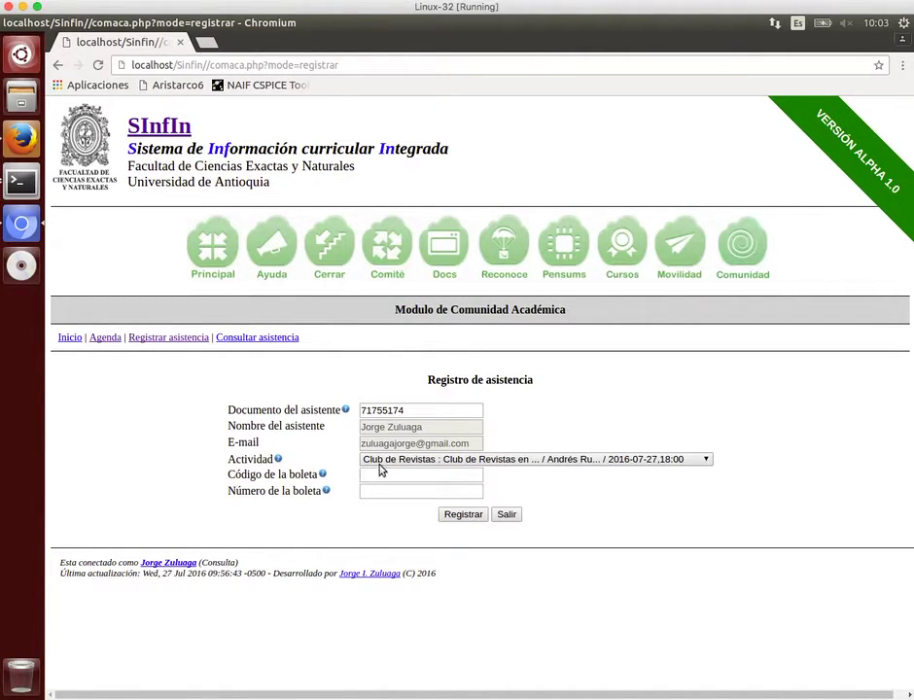
{"action": "left_click", "coordinate": [679, 460]}
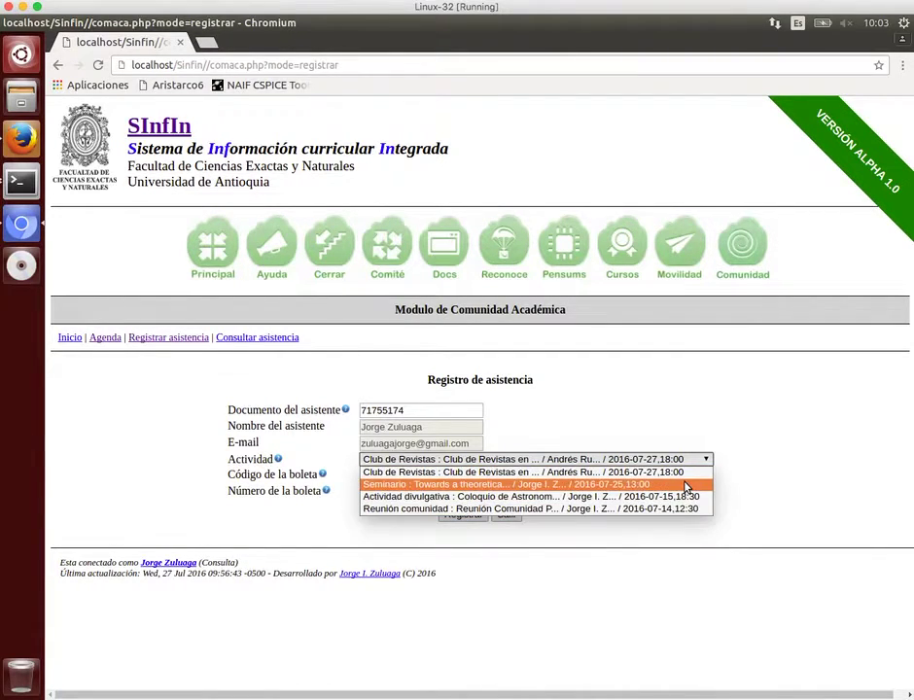
{"action": "left_click", "coordinate": [741, 480]}
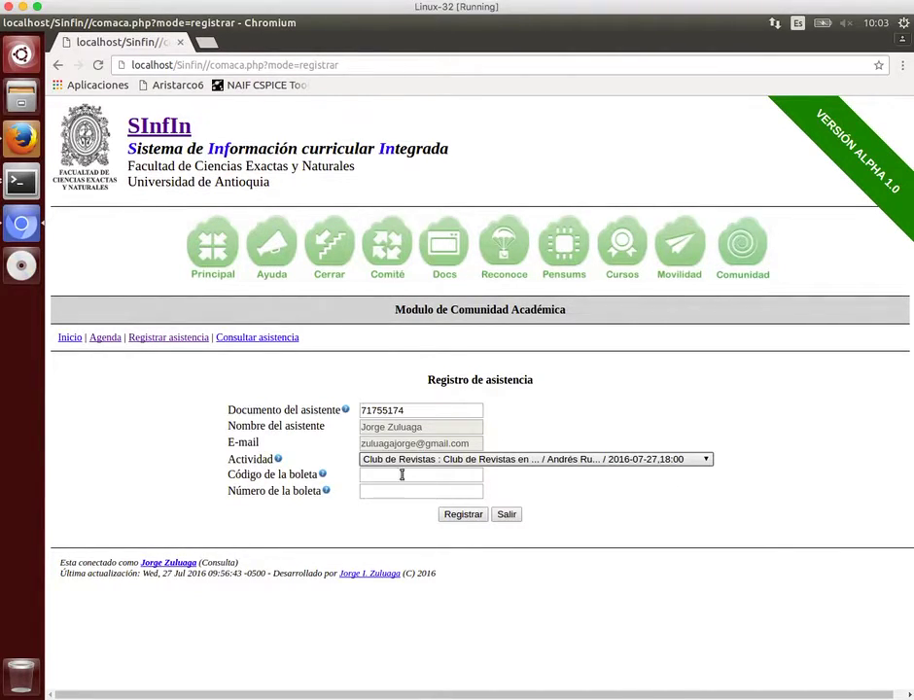
Paste the ticket code into the attendance registration form.
{"action": "left_click", "coordinate": [373, 475]}
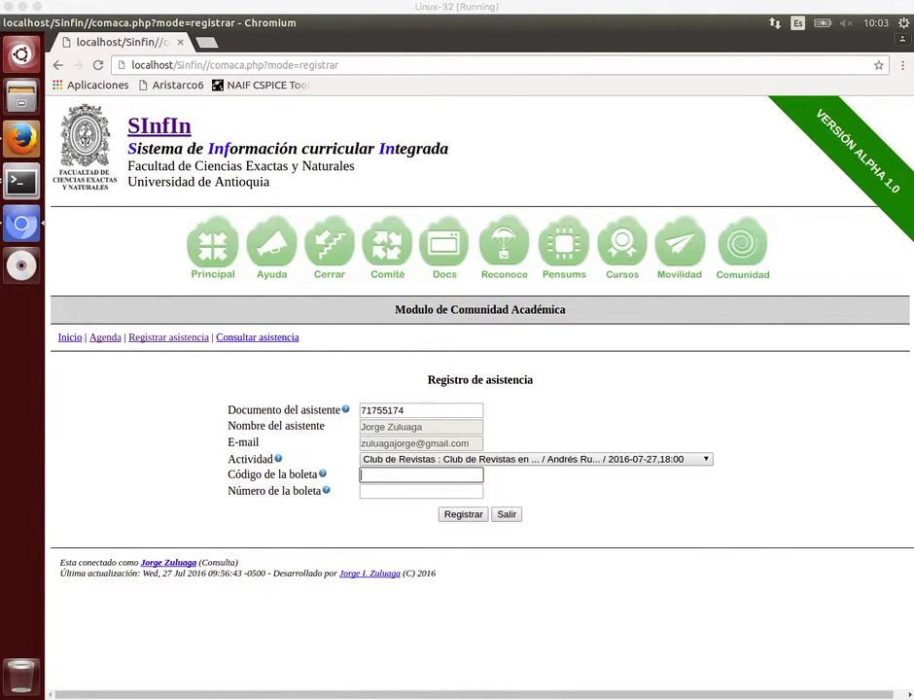
{"action": "right_click", "coordinate": [408, 474]}
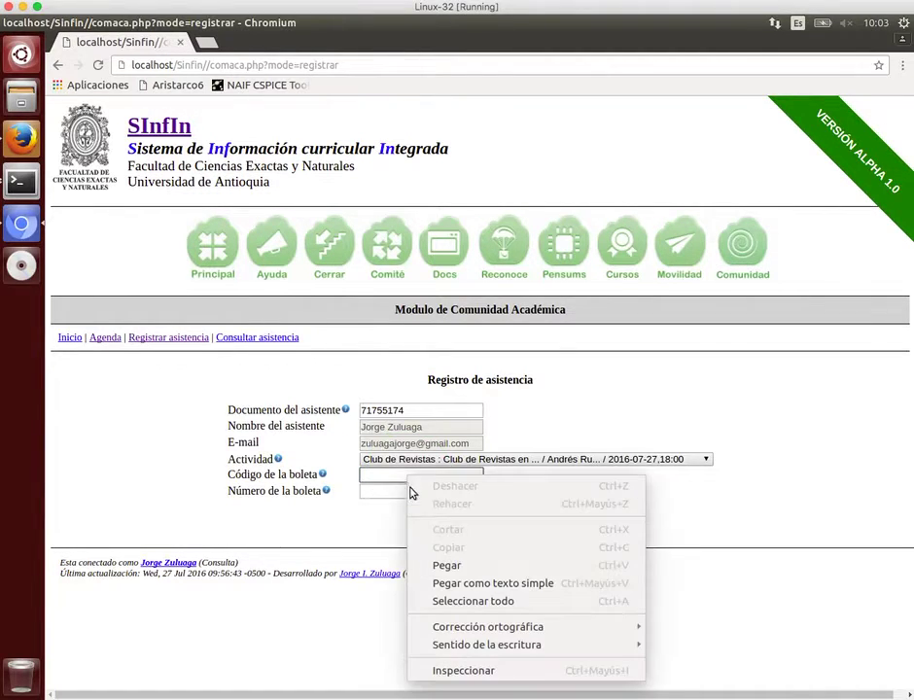
{"action": "left_click", "coordinate": [446, 565]}
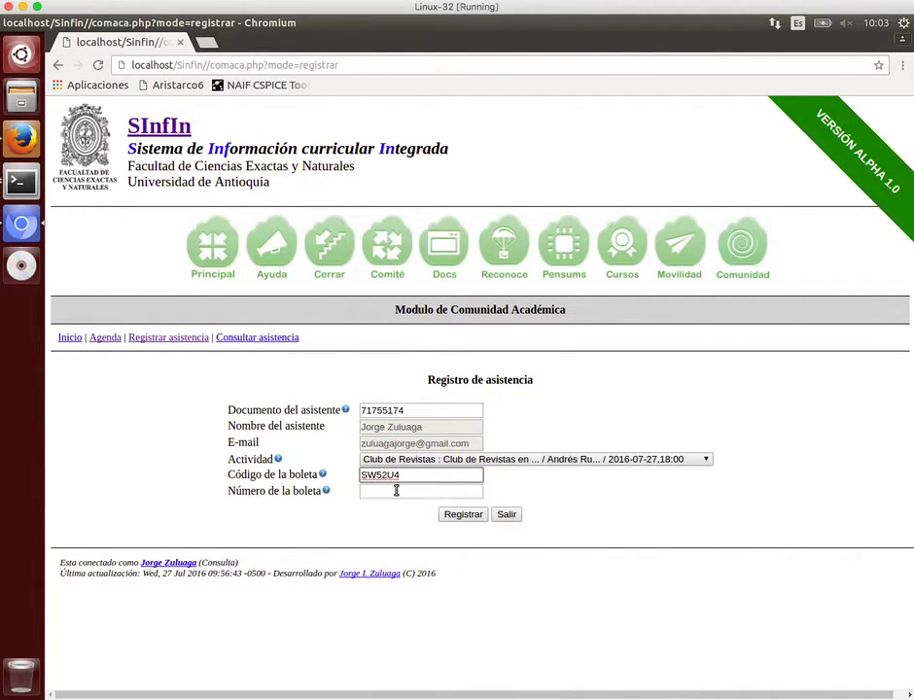
Try to register the attendance with ticket number 203.
{"action": "left_click", "coordinate": [395, 490]}
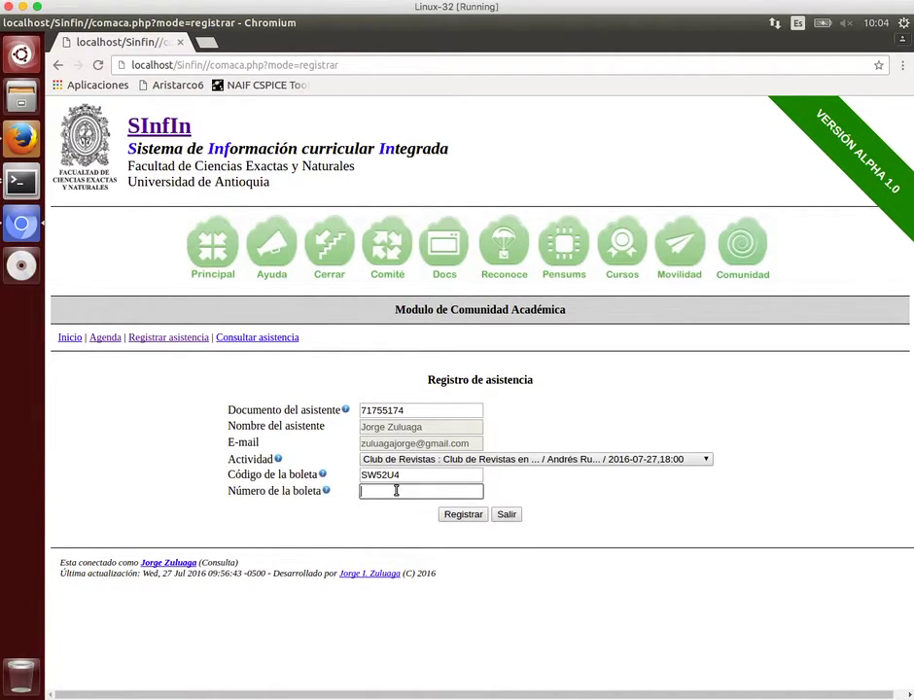
{"action": "type", "text": "202"}
{"action": "key", "text": "BackSpace"}
{"action": "type", "text": "3"}
{"action": "left_click", "coordinate": [542, 500]}
{"action": "left_click", "coordinate": [467, 514]}
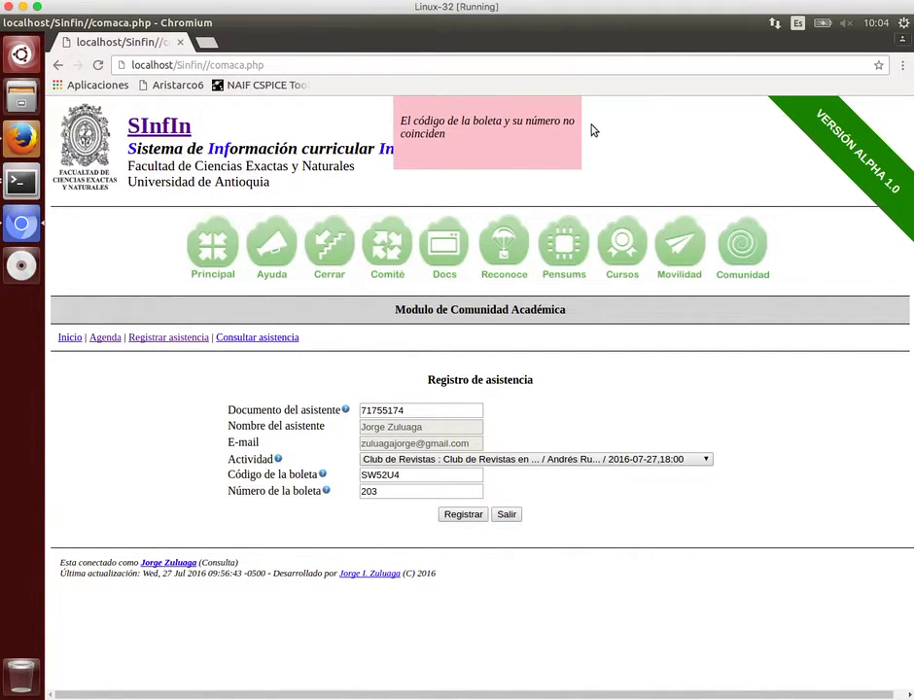
Set the ticket number in the attendance registration form to 202.
{"action": "left_click", "coordinate": [403, 493]}
{"action": "key", "text": "BackSpace"}
{"action": "type", "text": "2"}
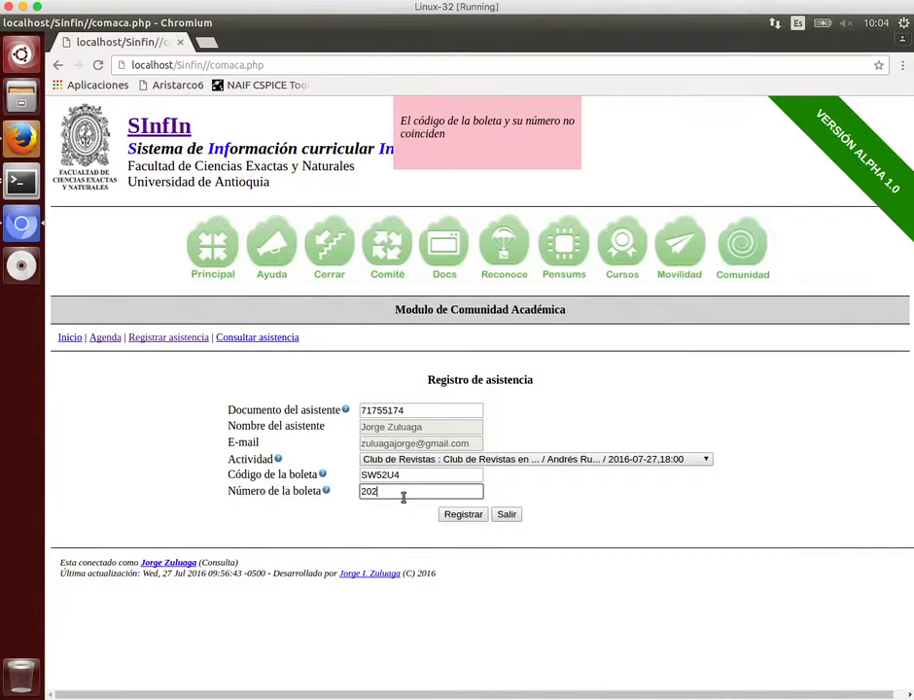
Submit the attendance registration and start another one for the Seminario activity of 2016-07-25,13:00.
{"action": "left_click", "coordinate": [464, 515]}
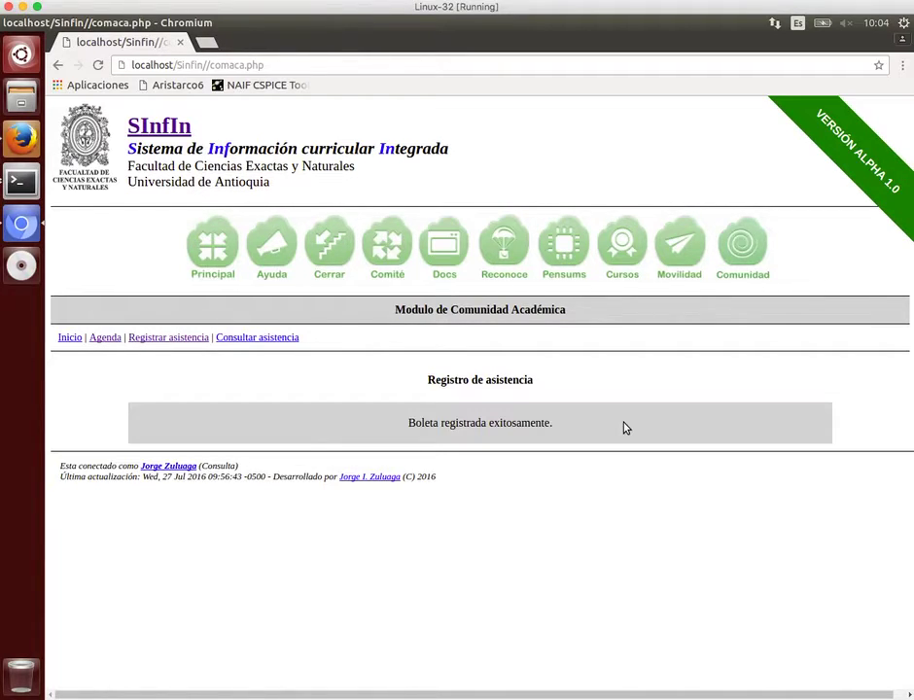
{"action": "left_click", "coordinate": [169, 338]}
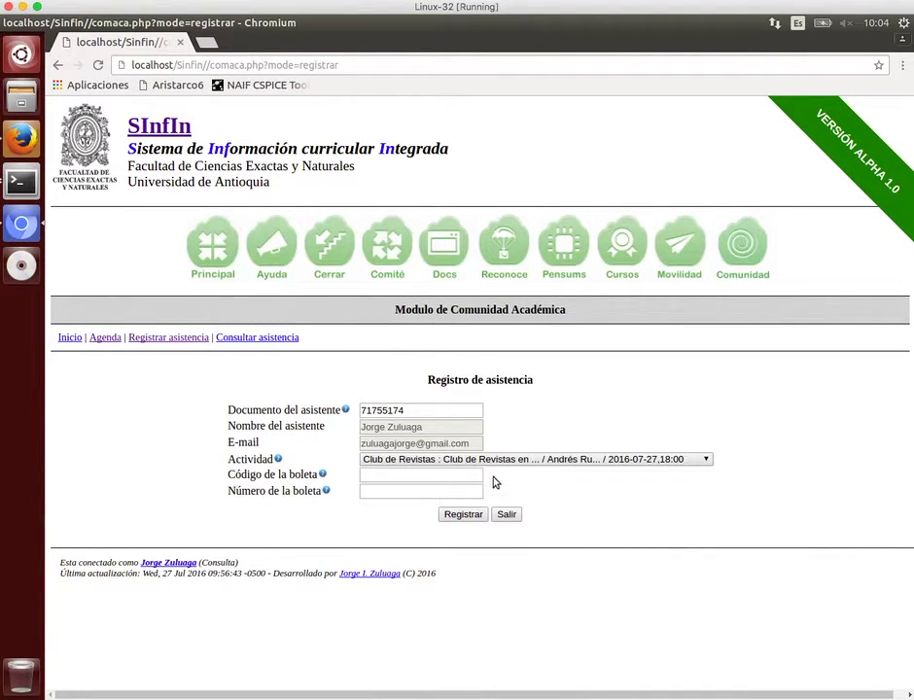
{"action": "left_click", "coordinate": [465, 461]}
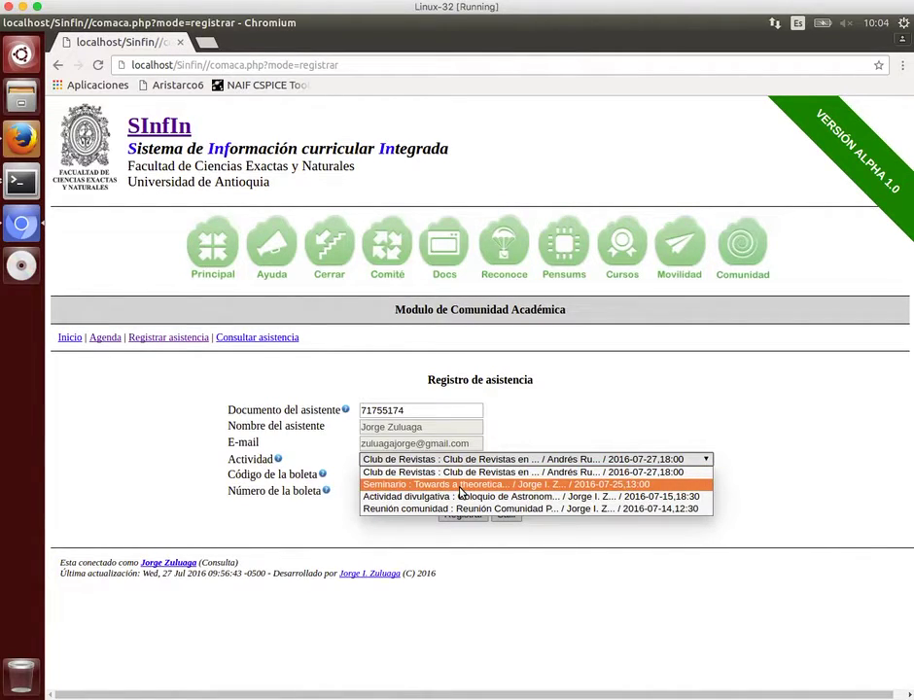
{"action": "left_click", "coordinate": [461, 493]}
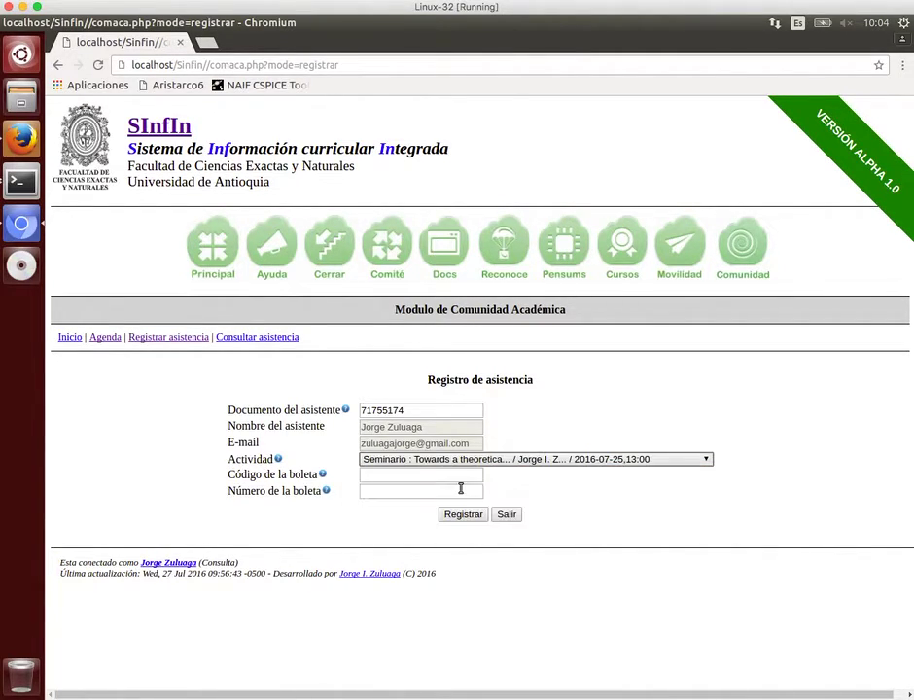
Try to register the Seminario attendance with the pasted ticket code and ticket number 208.
{"action": "left_click", "coordinate": [426, 478]}
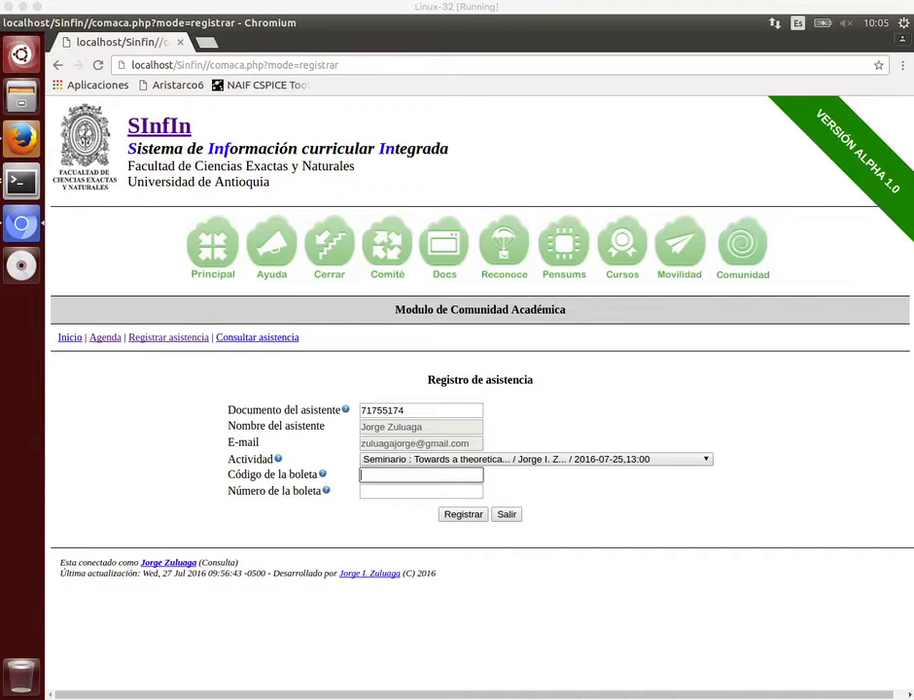
{"action": "right_click", "coordinate": [387, 476]}
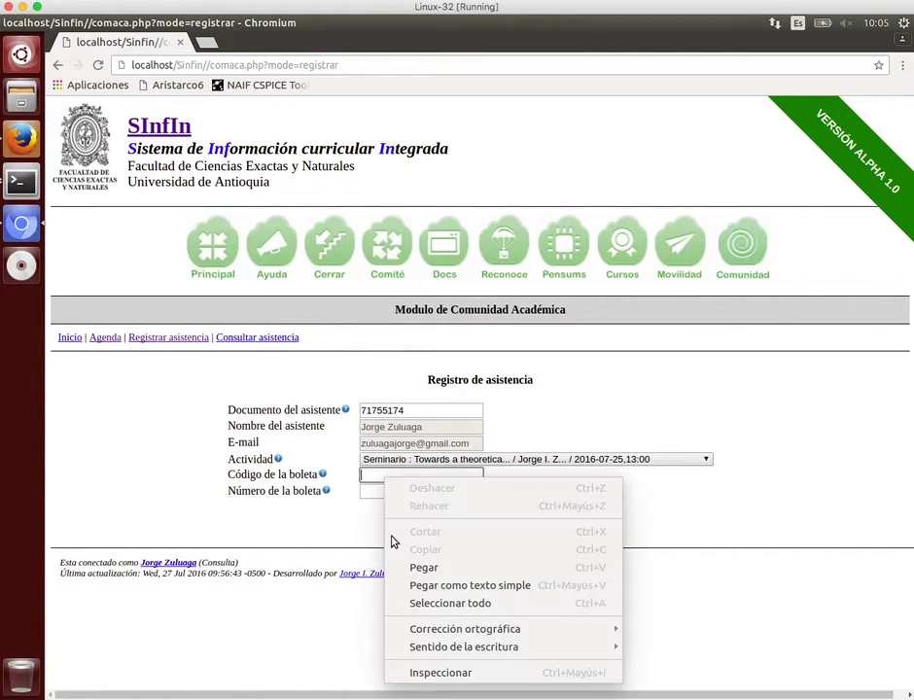
{"action": "left_click", "coordinate": [418, 566]}
{"action": "left_click", "coordinate": [379, 493]}
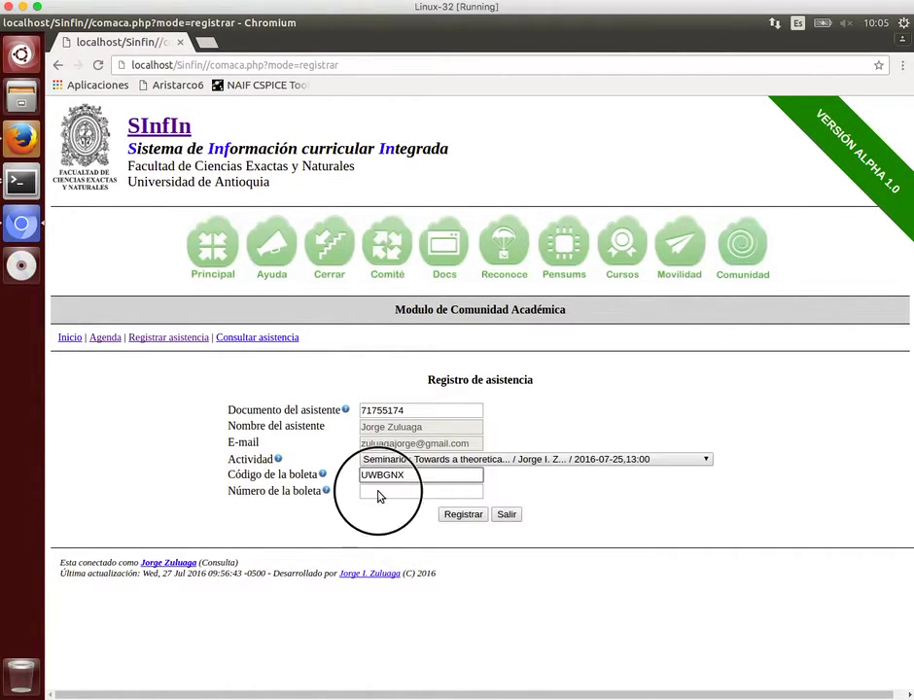
{"action": "type", "text": "208"}
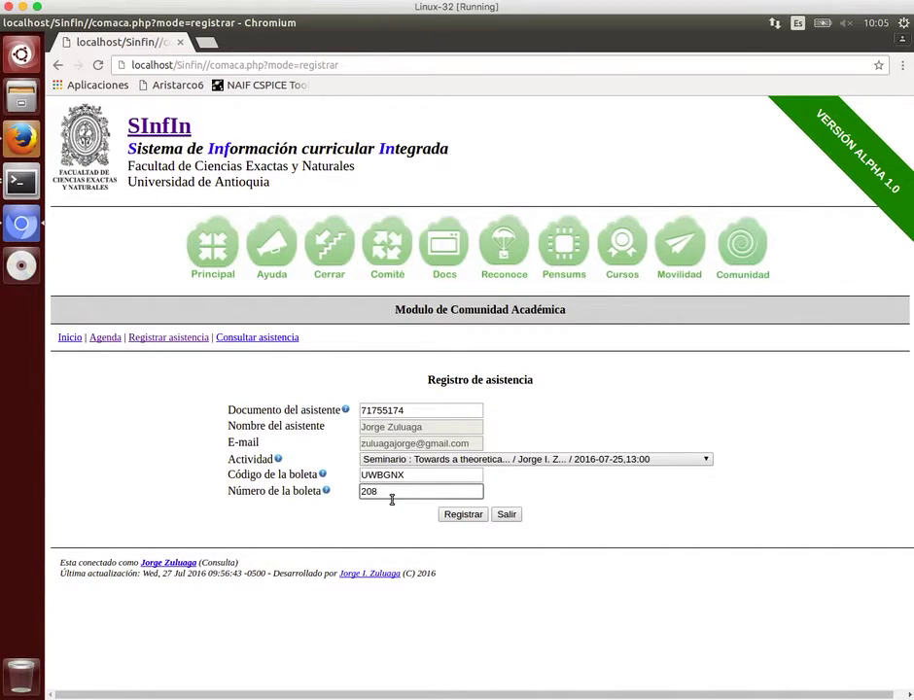
{"action": "left_click", "coordinate": [381, 475]}
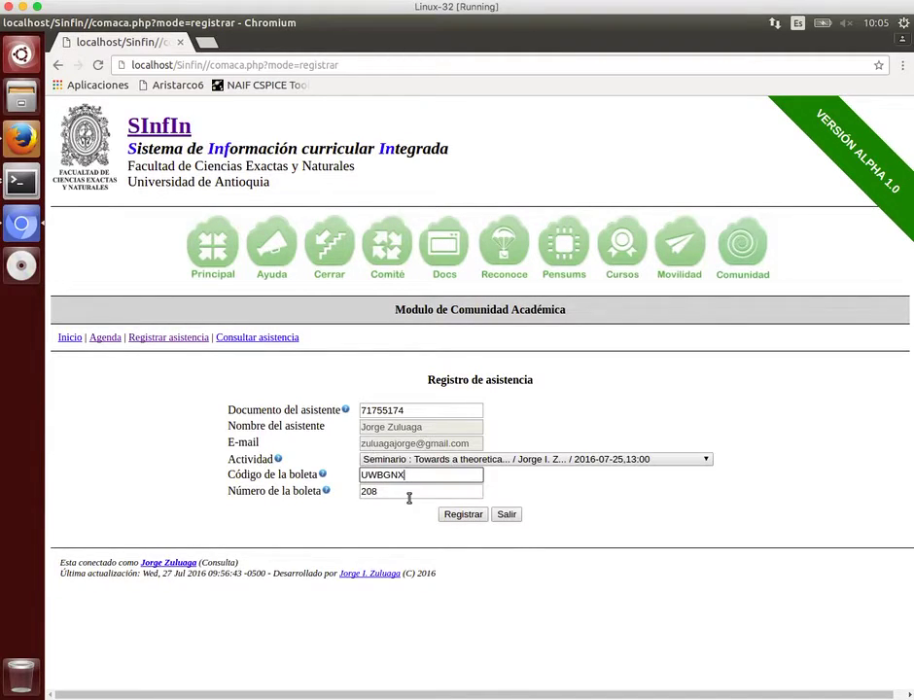
{"action": "left_click", "coordinate": [389, 491]}
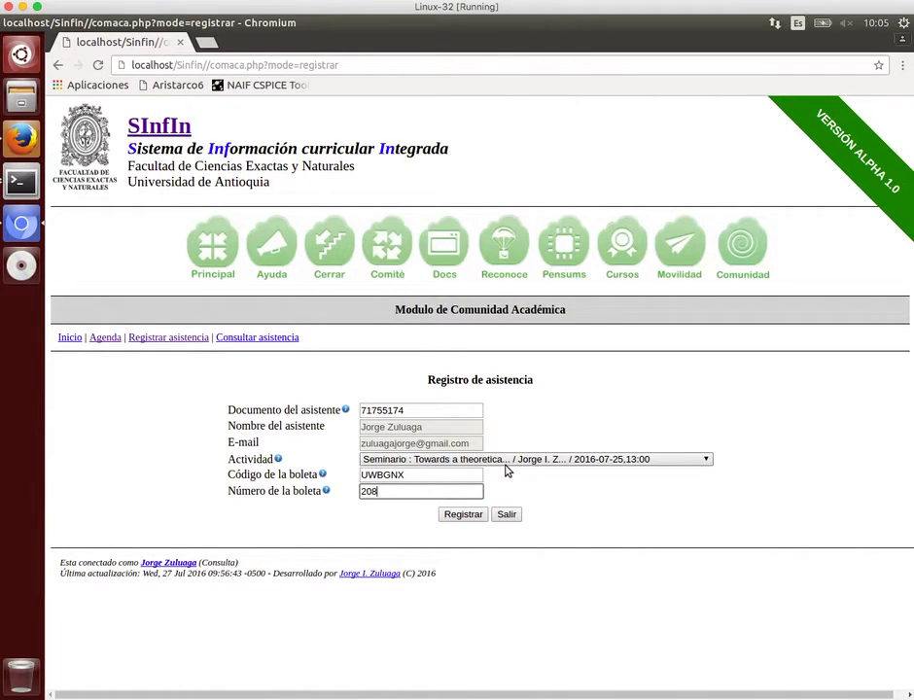
{"action": "left_click", "coordinate": [472, 523]}
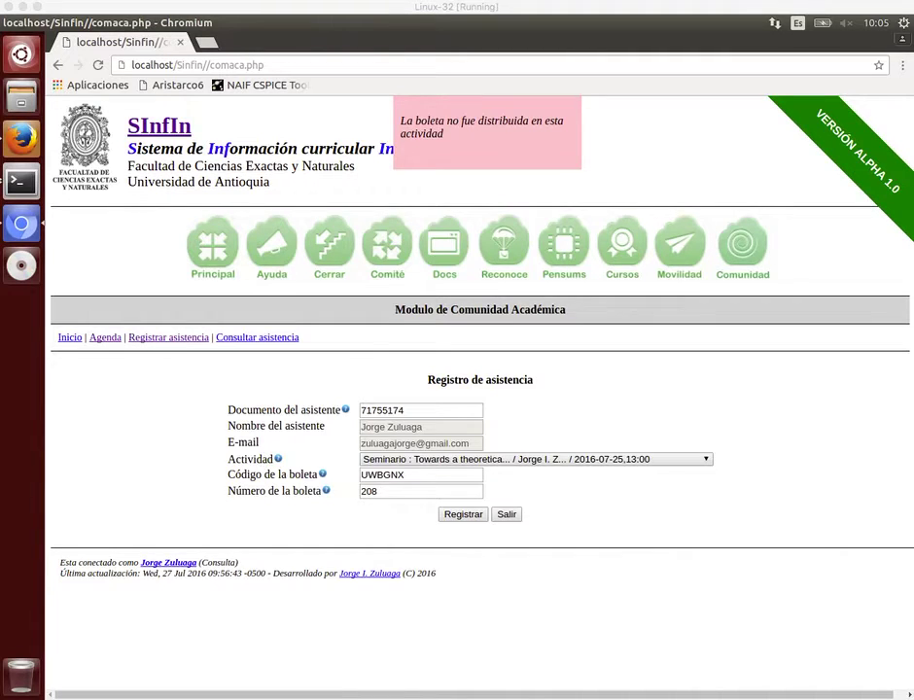
Replace the ticket code with another copied one, set the ticket number to 201, and register the Seminario attendance.
{"action": "double_click", "coordinate": [398, 474]}
{"action": "key", "text": "BackSpace"}
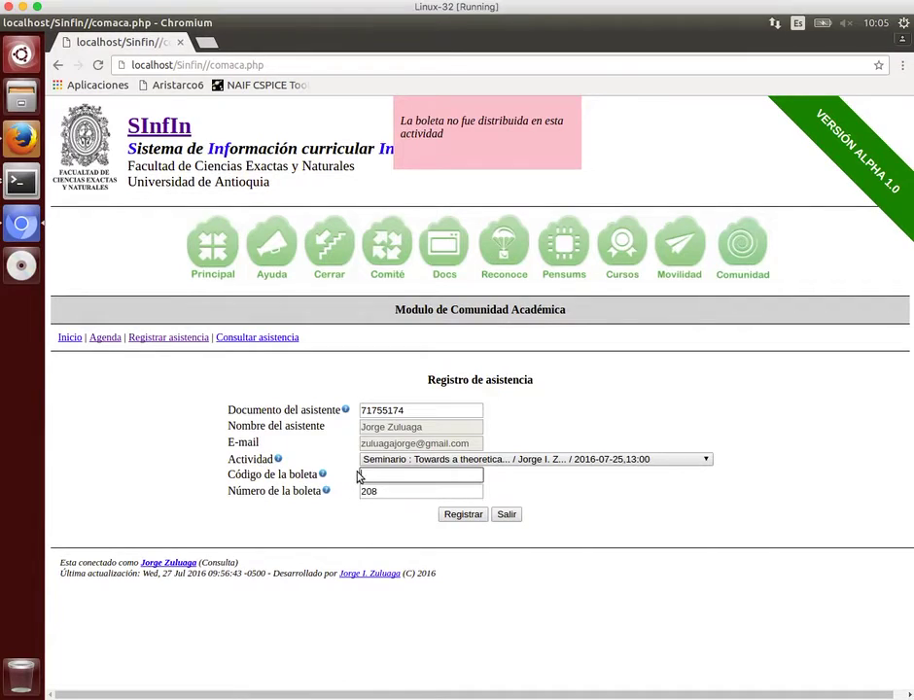
{"action": "right_click", "coordinate": [362, 474]}
{"action": "left_click", "coordinate": [409, 563]}
{"action": "key", "text": "Tab"}
{"action": "key", "text": "Tab"}
{"action": "type", "text": "201"}
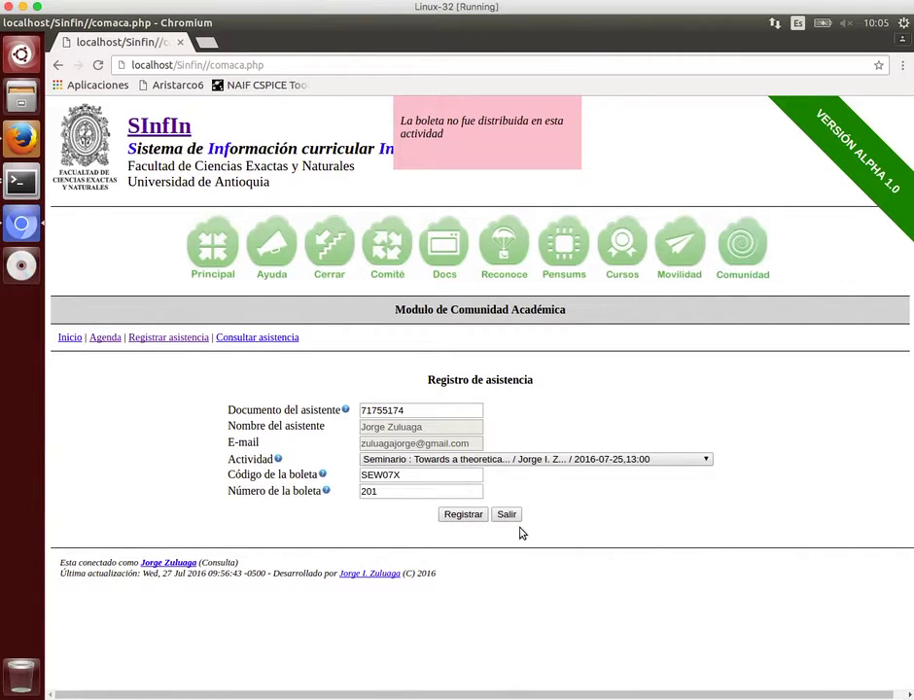
{"action": "left_click", "coordinate": [462, 514]}
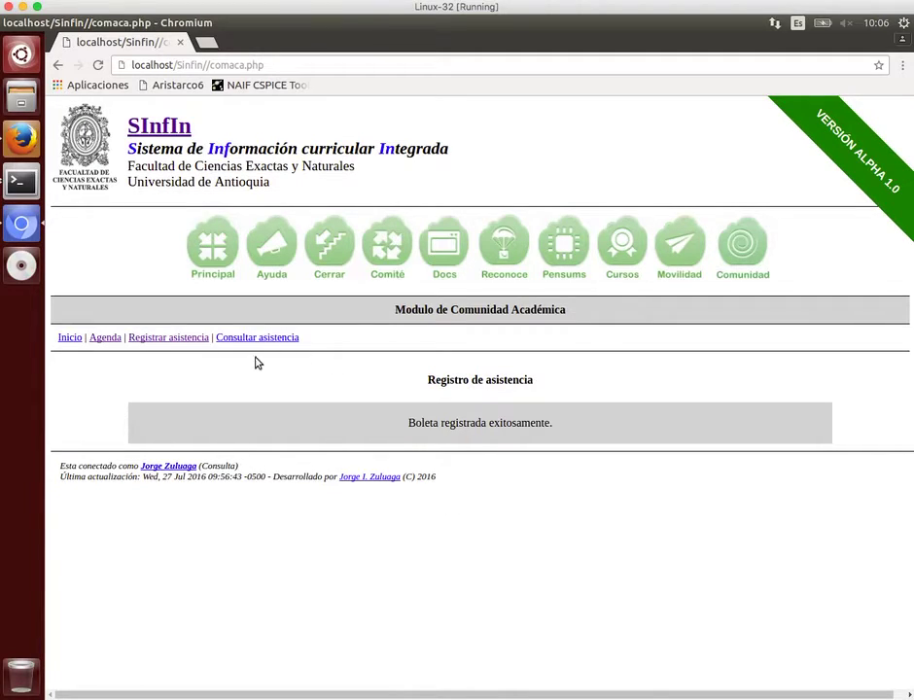
Start a new attendance registration for the Actividad divulgativa (Coloquio de Astronomía) of 2016-07-15,18:30.
{"action": "left_click", "coordinate": [184, 339]}
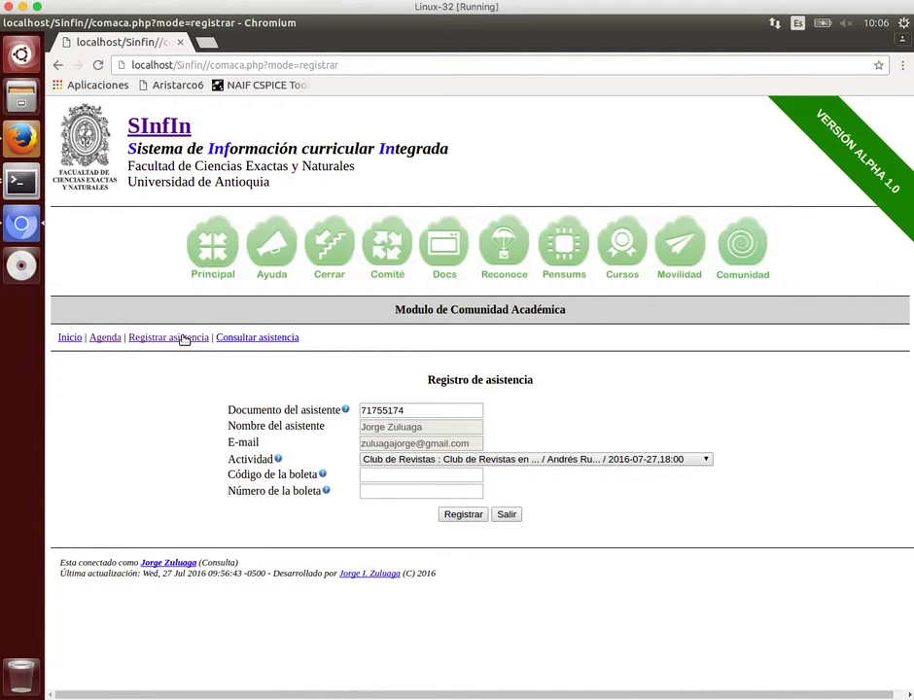
{"action": "left_click", "coordinate": [590, 460]}
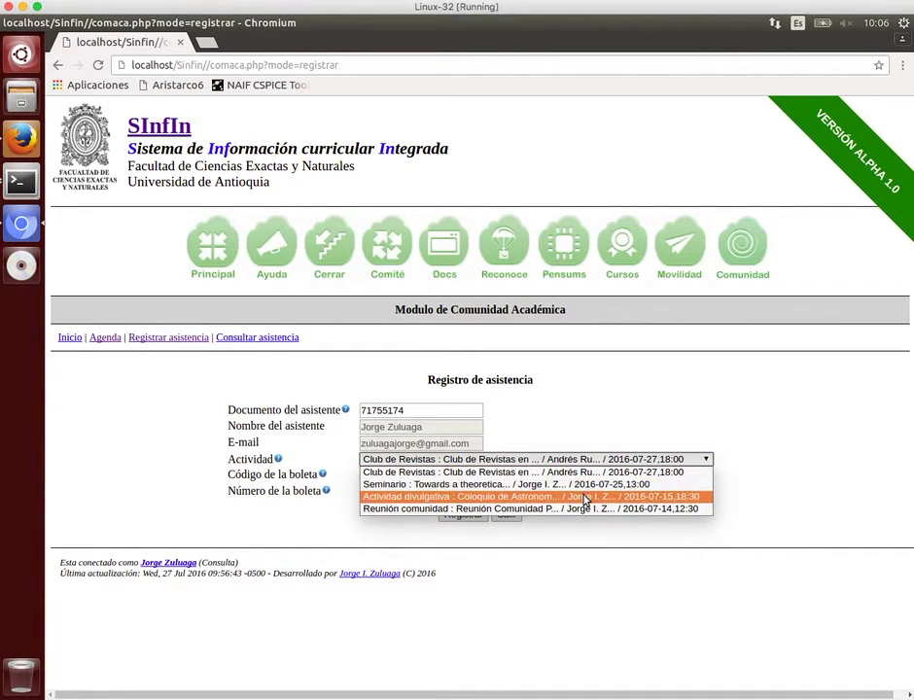
{"action": "left_click", "coordinate": [586, 496]}
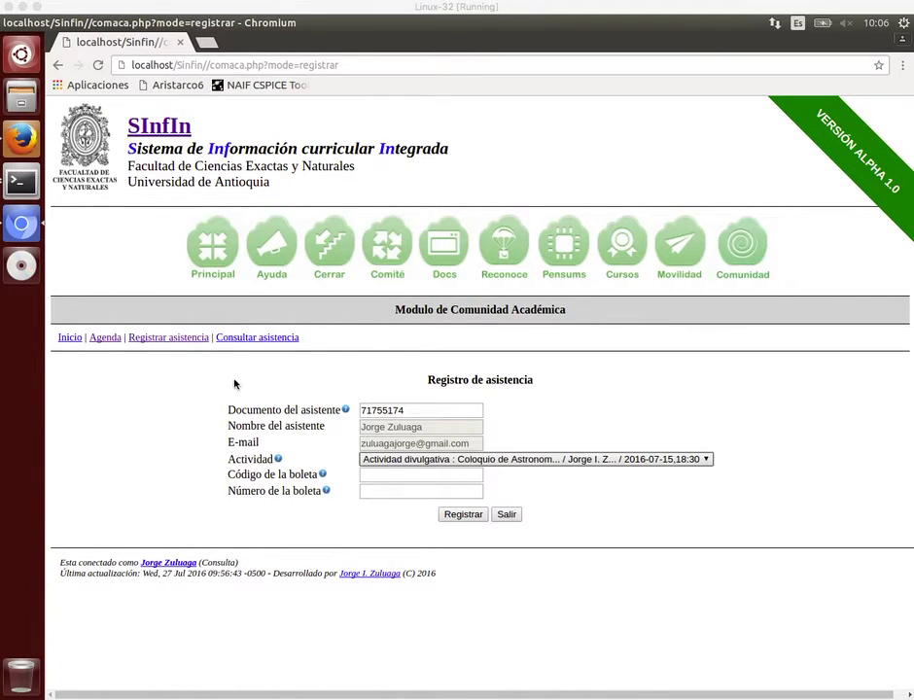
Try to register the Actividad divulgativa attendance with the previously used ticket code and ticket number 201.
{"action": "right_click", "coordinate": [404, 476]}
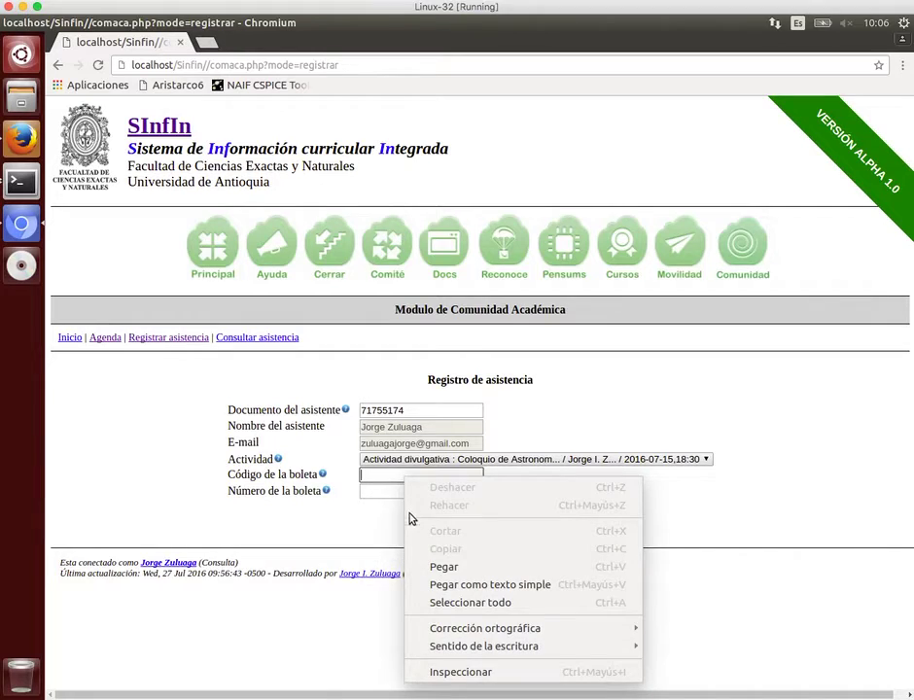
{"action": "left_click", "coordinate": [443, 566]}
{"action": "left_click", "coordinate": [393, 492]}
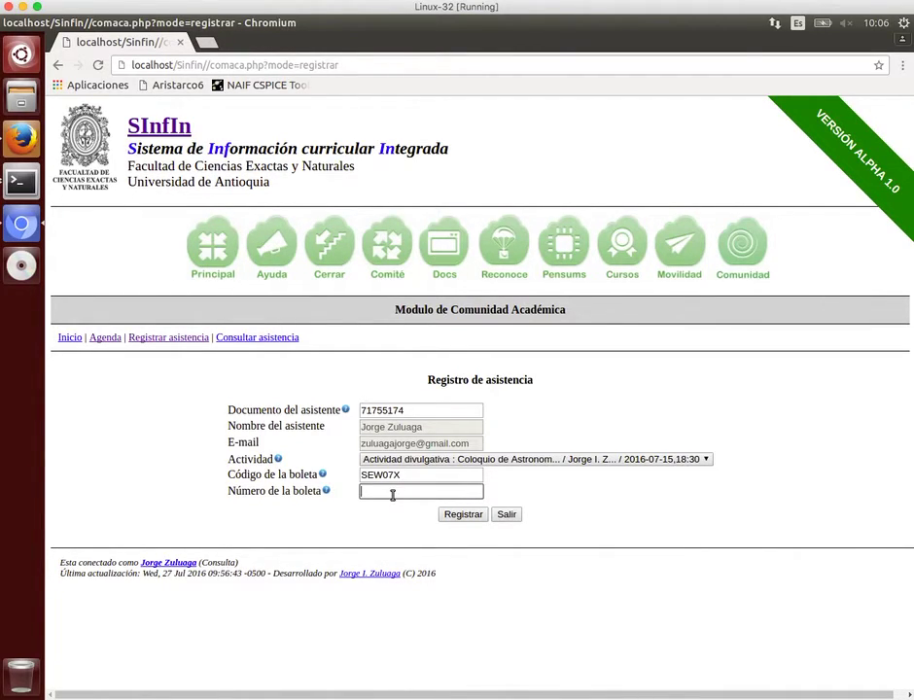
{"action": "type", "text": "201"}
{"action": "left_click", "coordinate": [561, 498]}
{"action": "left_click", "coordinate": [454, 517]}
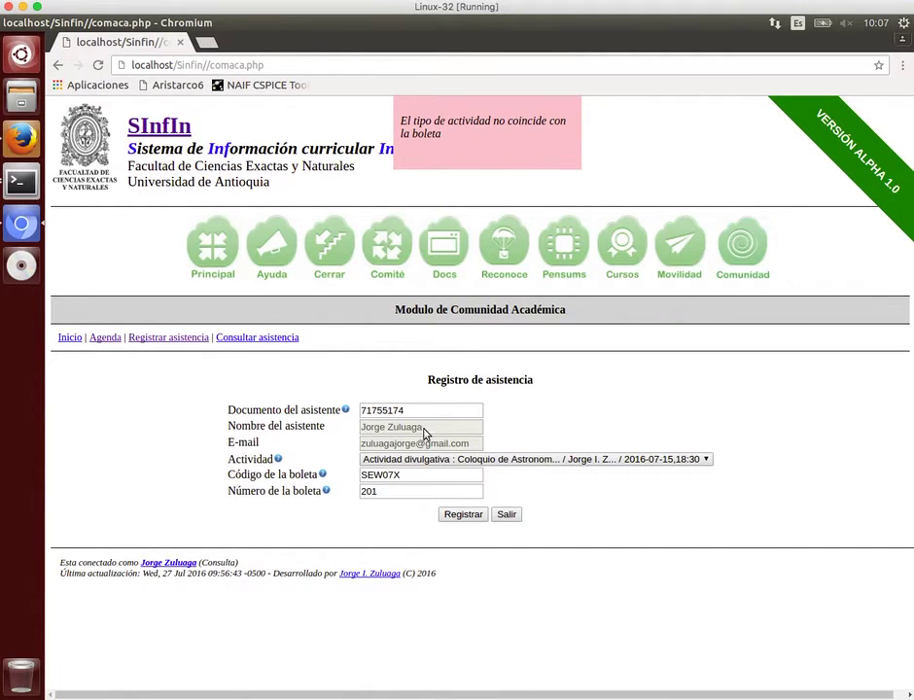
Change the activity to the Seminario of 2016-07-25,13:00 and try to register it with the same ticket.
{"action": "left_click", "coordinate": [424, 465]}
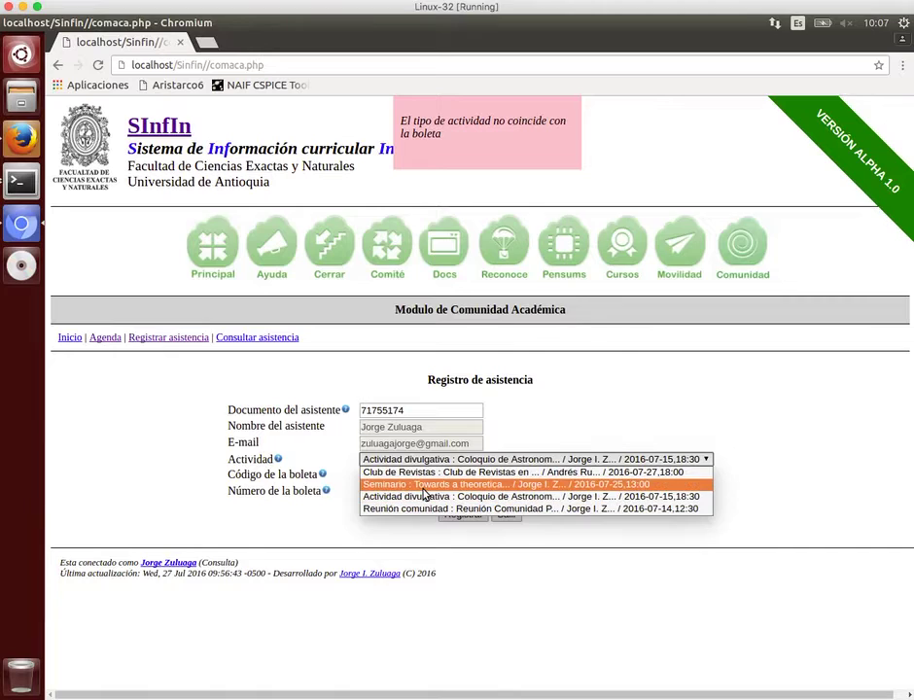
{"action": "left_click", "coordinate": [422, 484]}
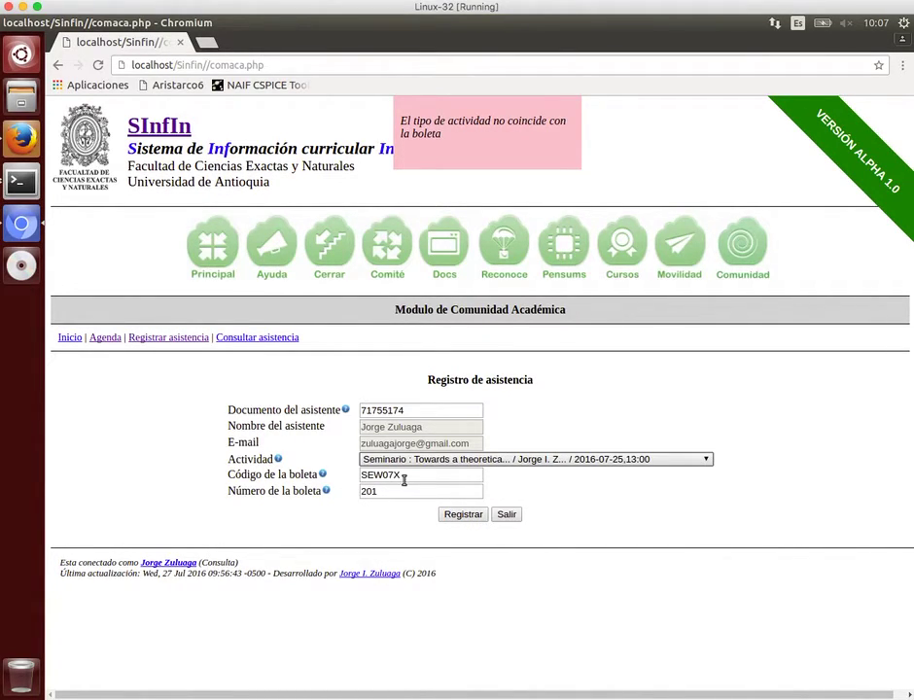
{"action": "left_click", "coordinate": [463, 514]}
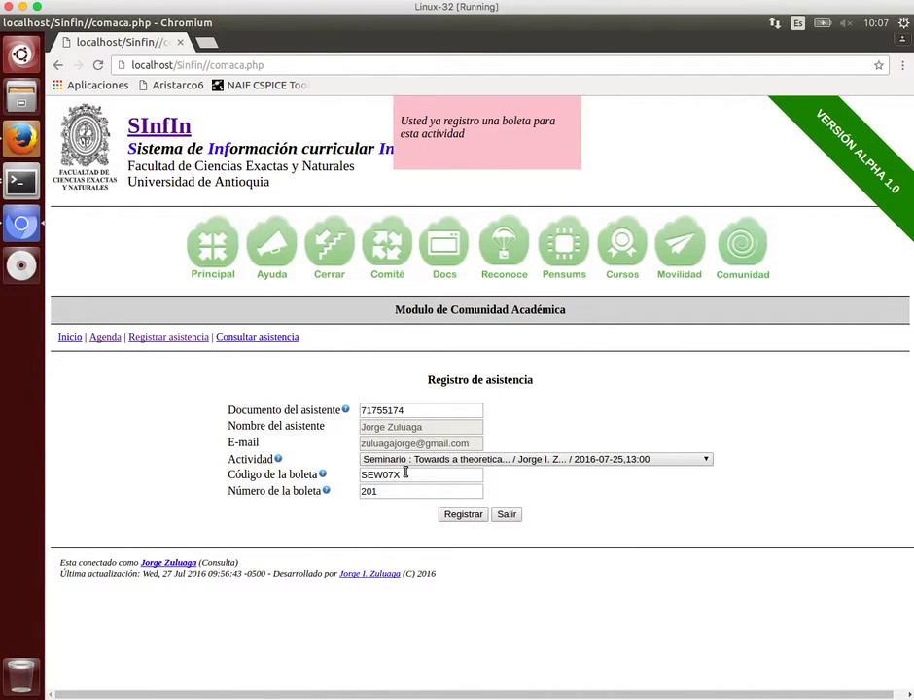
Switch to the terminal's MySQL session to consult the ticket list in the database, and return to the Chromium registration form.
{"action": "key", "text": "alt+Tab"}
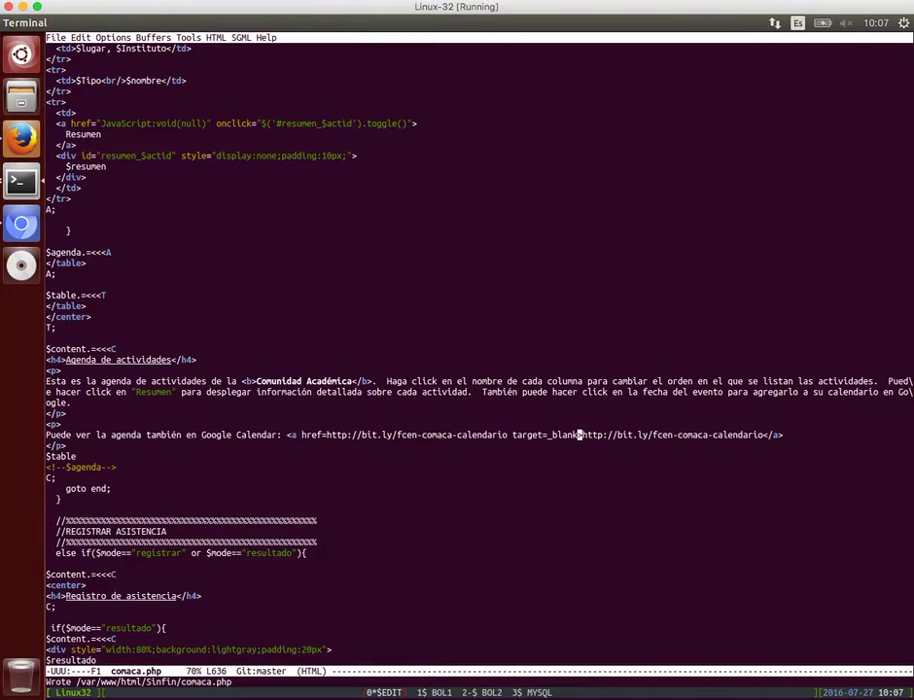
{"action": "key", "text": "ctrl+a"}
{"action": "key", "text": "3"}
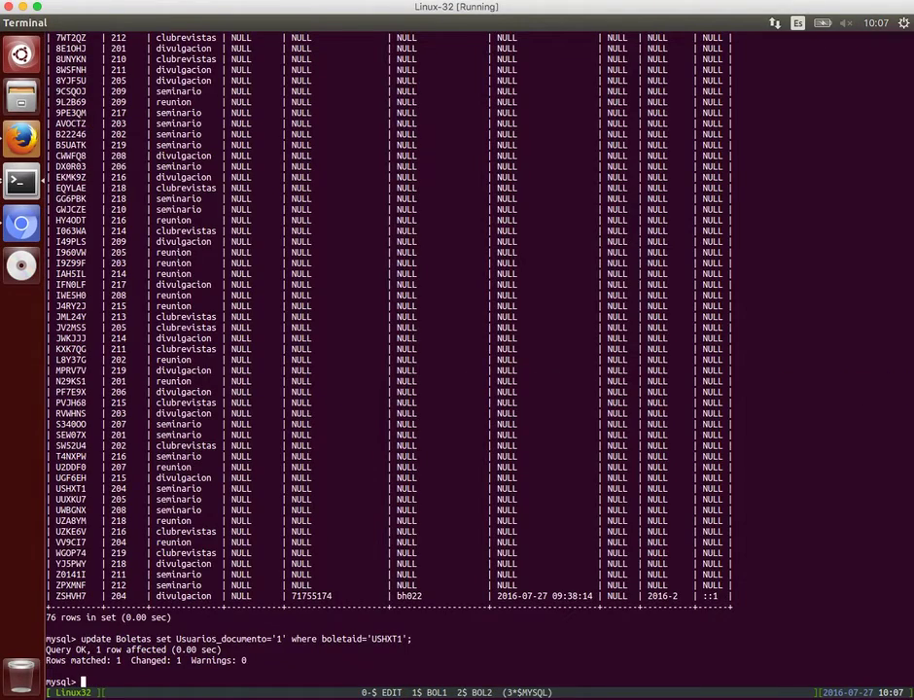
{"action": "key", "text": "alt+Tab"}
{"action": "key", "text": "alt+Tab"}
{"action": "key", "text": "alt+Tab"}
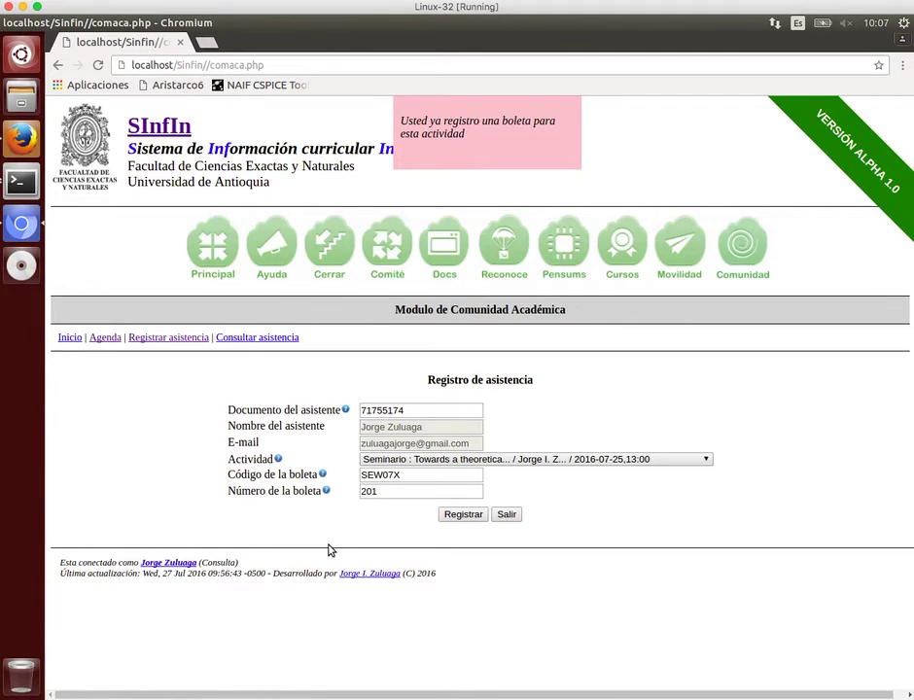